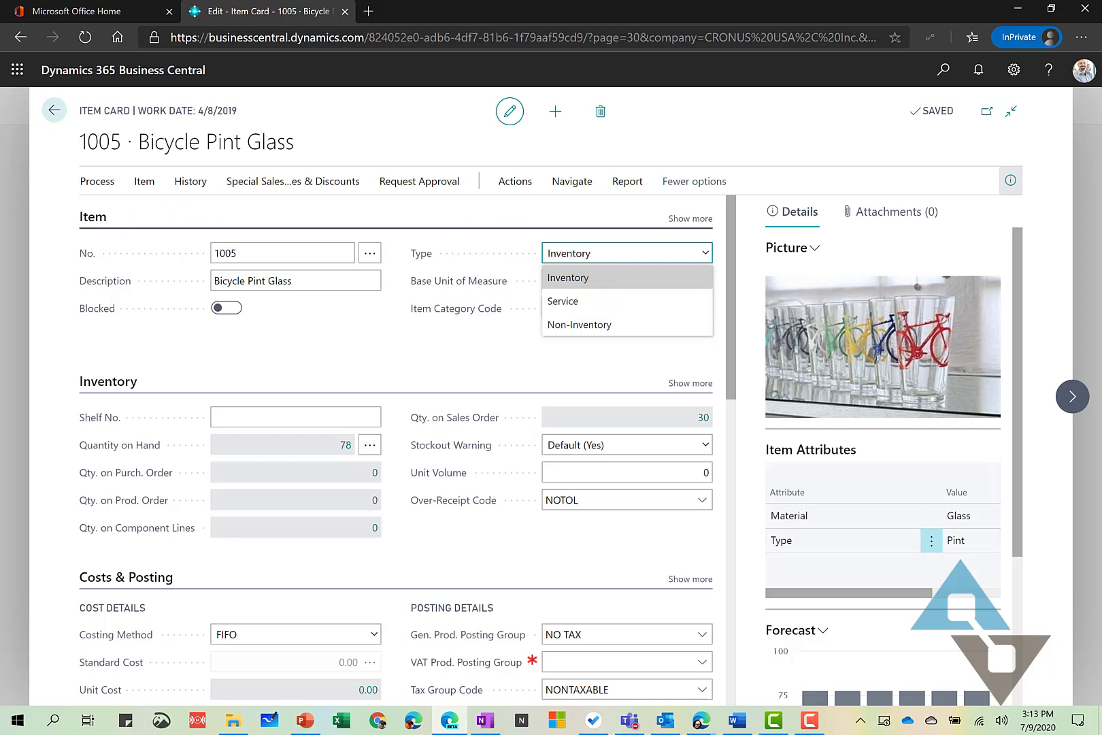
# Review the item category codes available for the Bicycle Pint Glass, leaving the category as DRINKWARE.
pyautogui.press('F10')
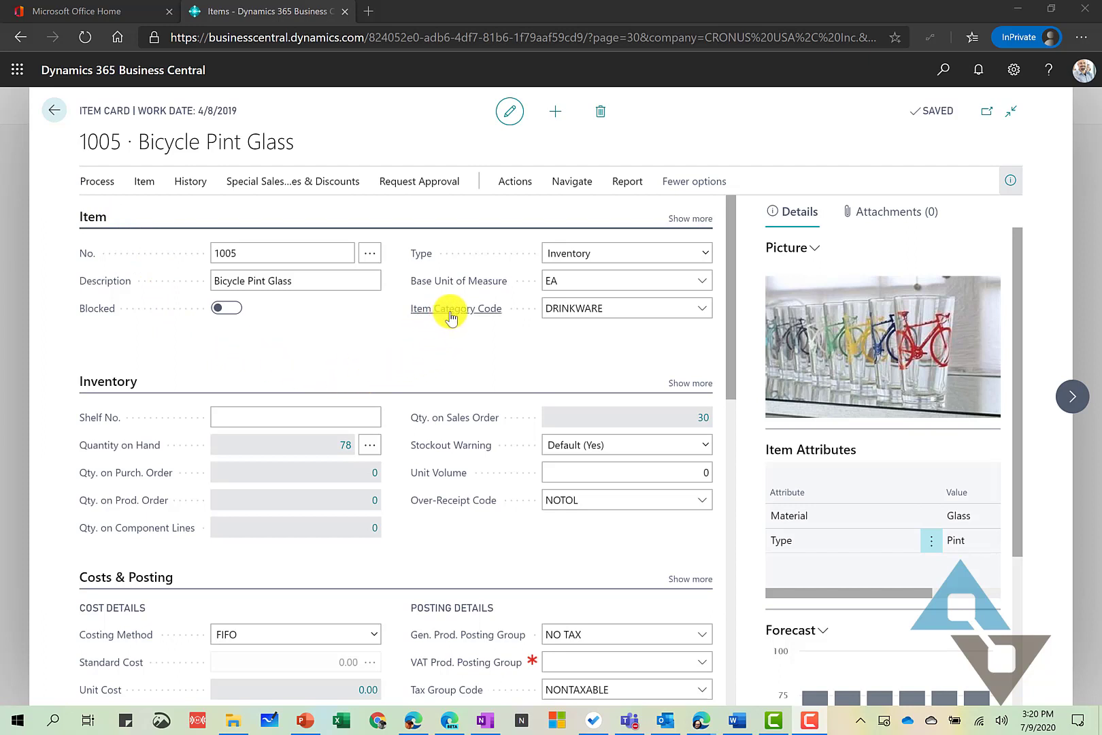
pyautogui.moveTo(450, 316)
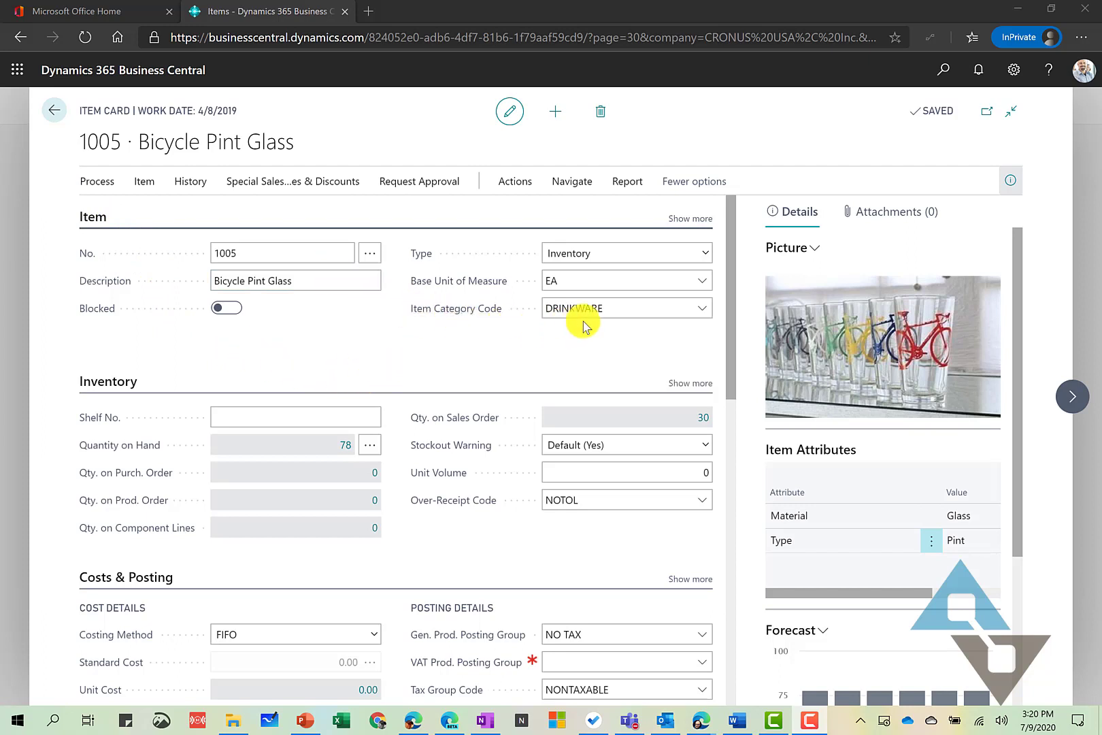
pyautogui.click(650, 312)
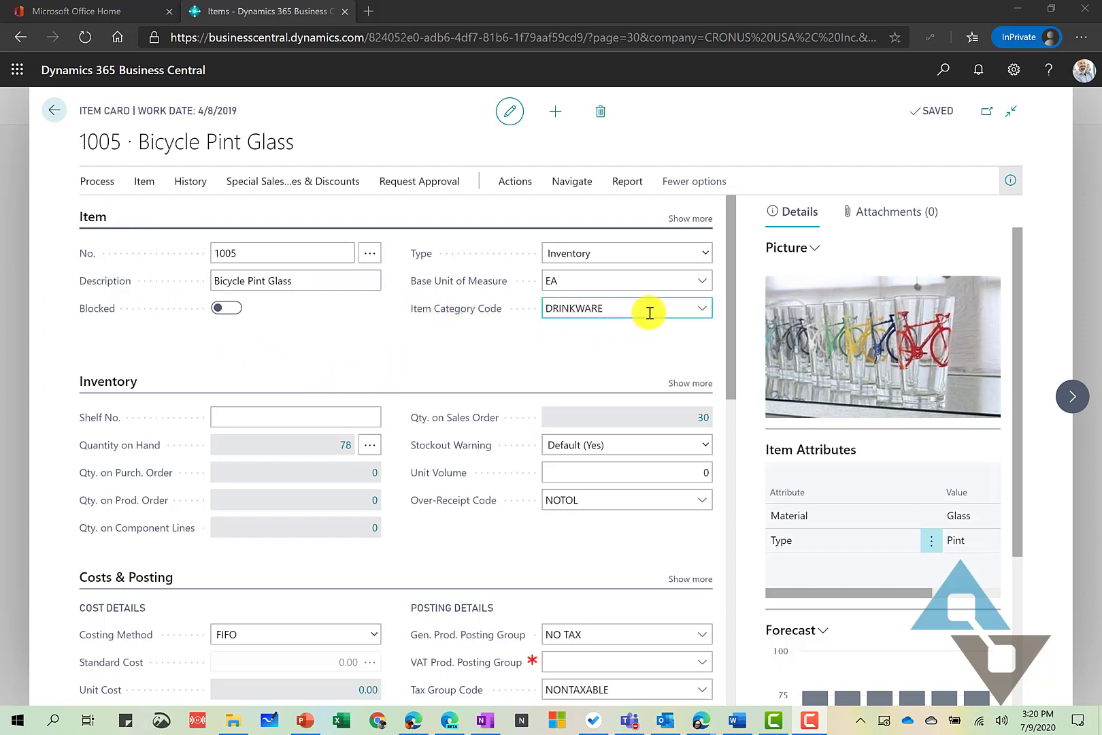
pyautogui.click(704, 310)
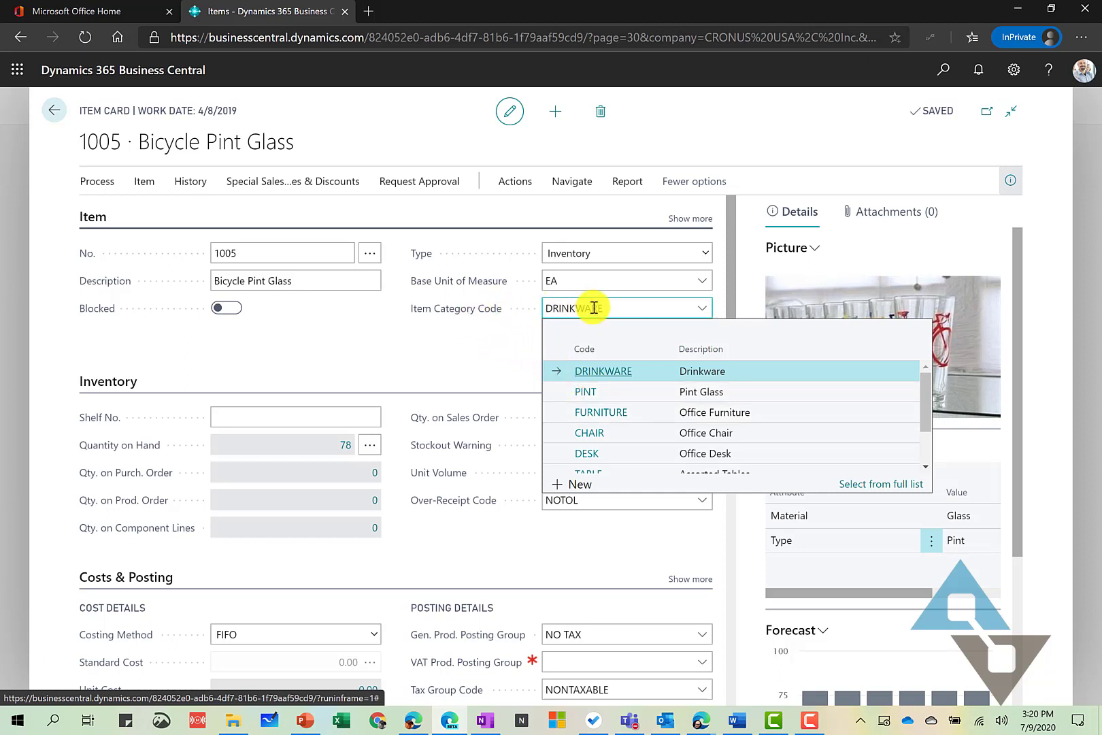
pyautogui.click(486, 351)
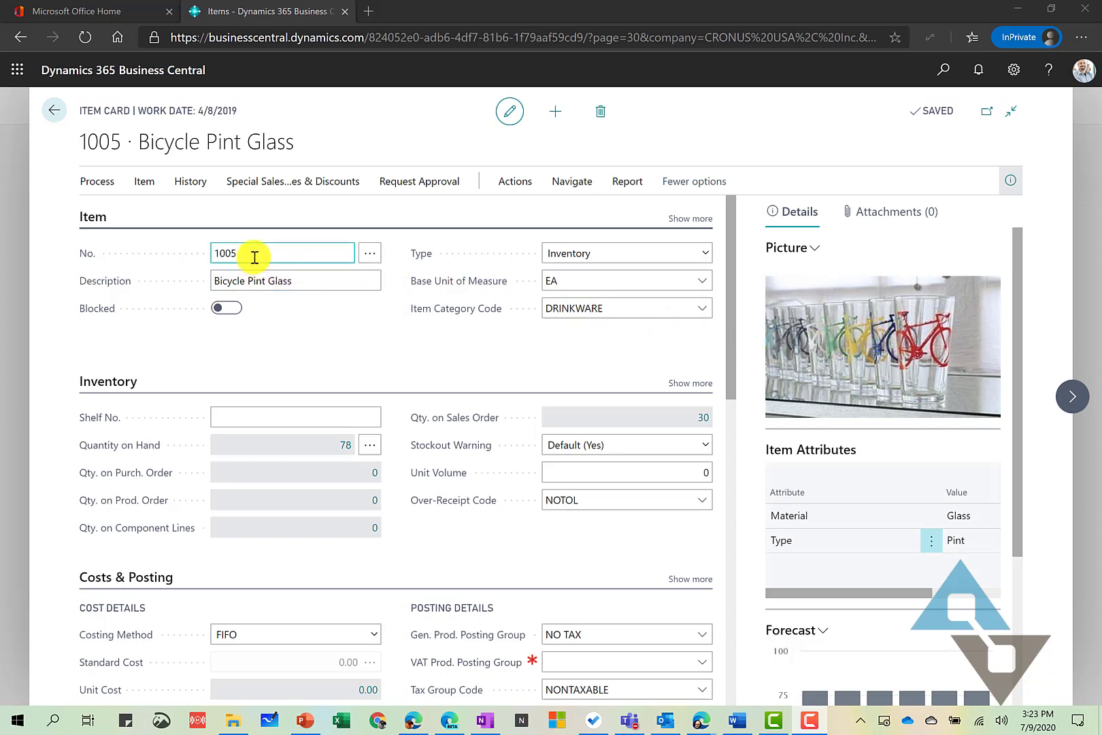
# Open the item variants of the Bicycle Pint Glass, examine their codes and descriptions, and return to the item card.
pyautogui.moveTo(253, 256); pyautogui.dragTo(210, 256)
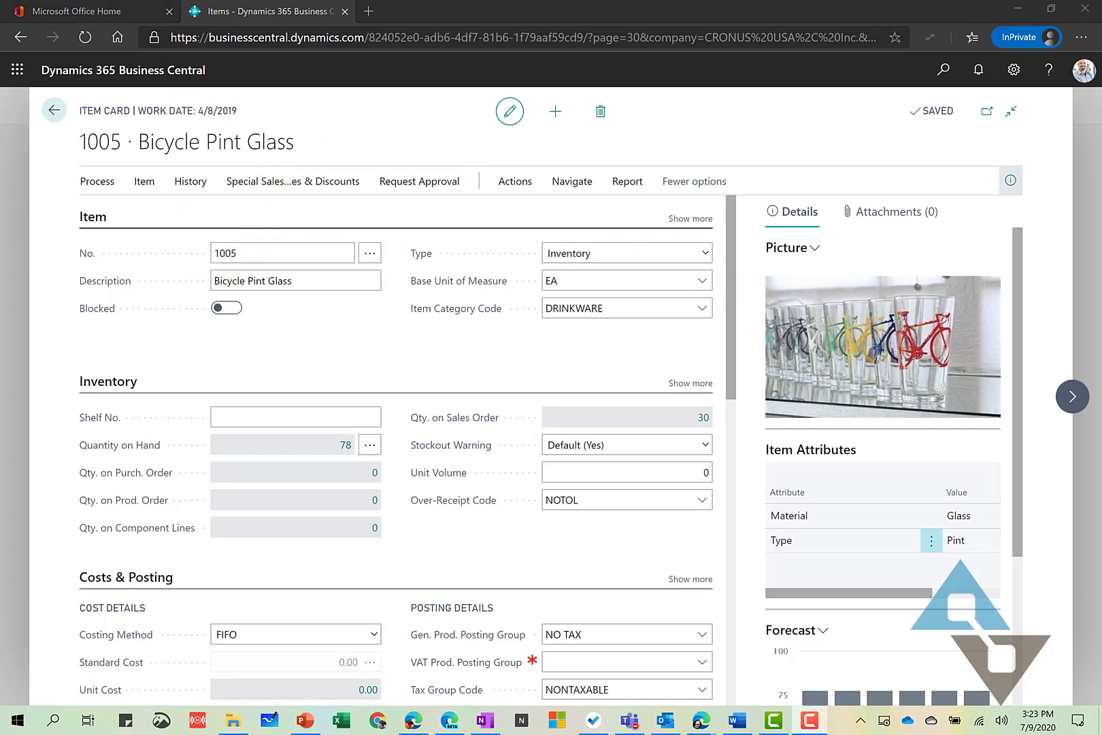
pyautogui.click(517, 182)
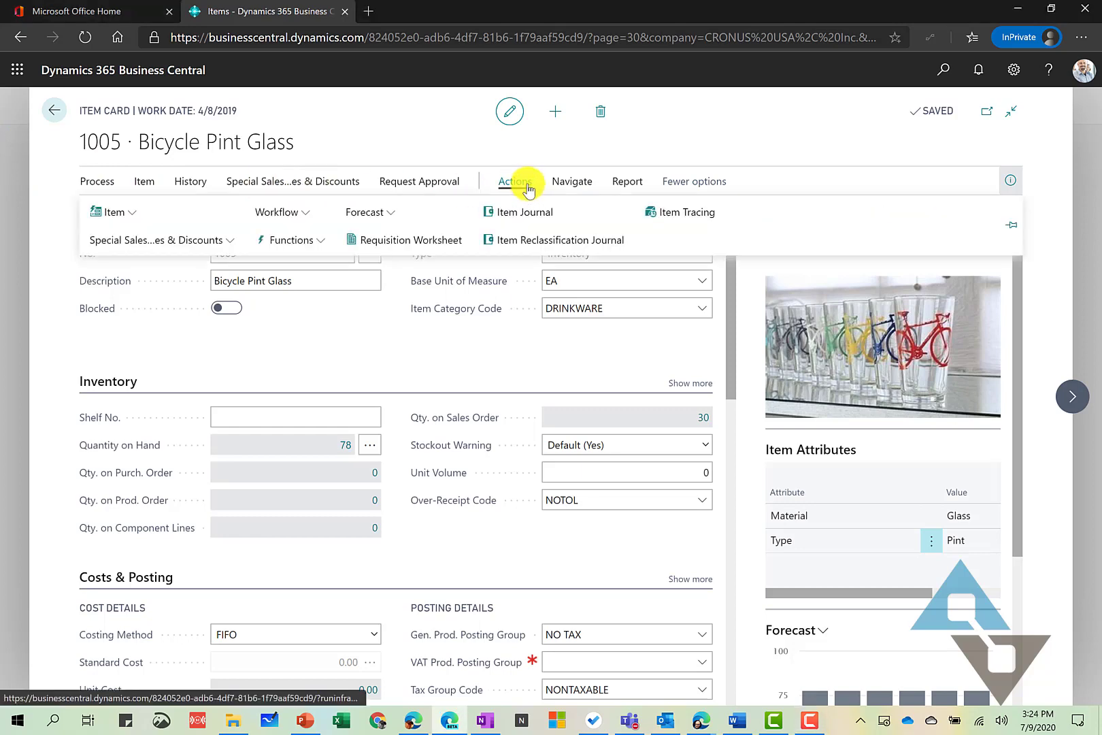
pyautogui.click(130, 216)
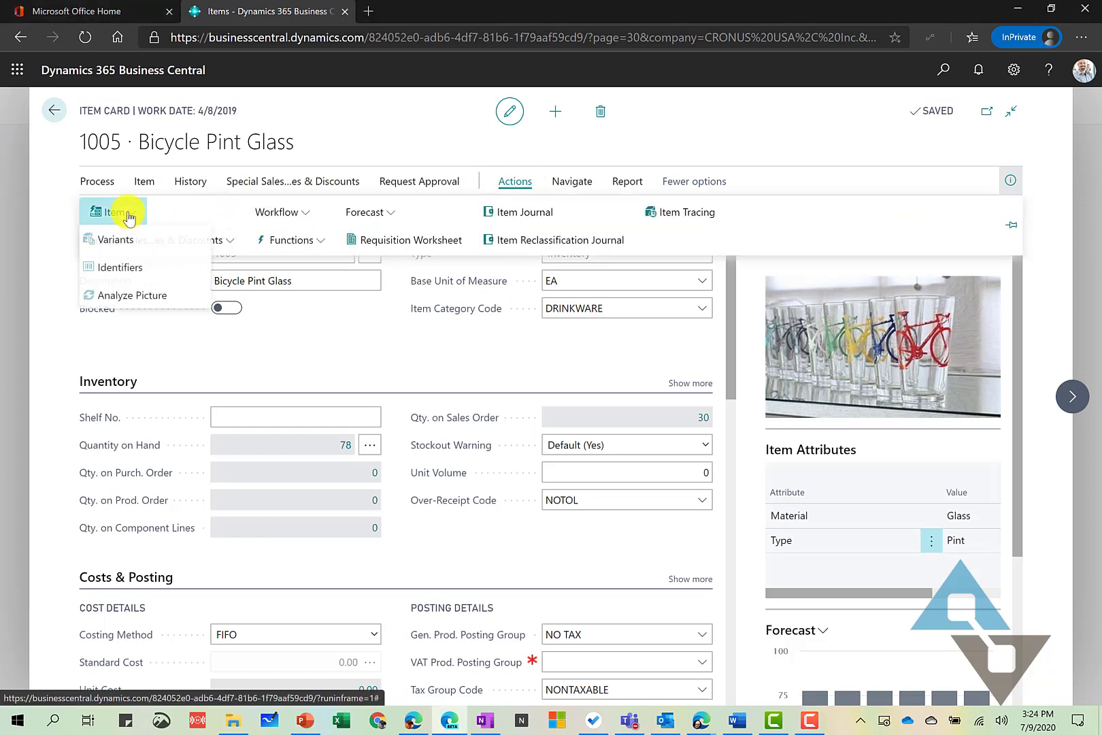
pyautogui.click(99, 244)
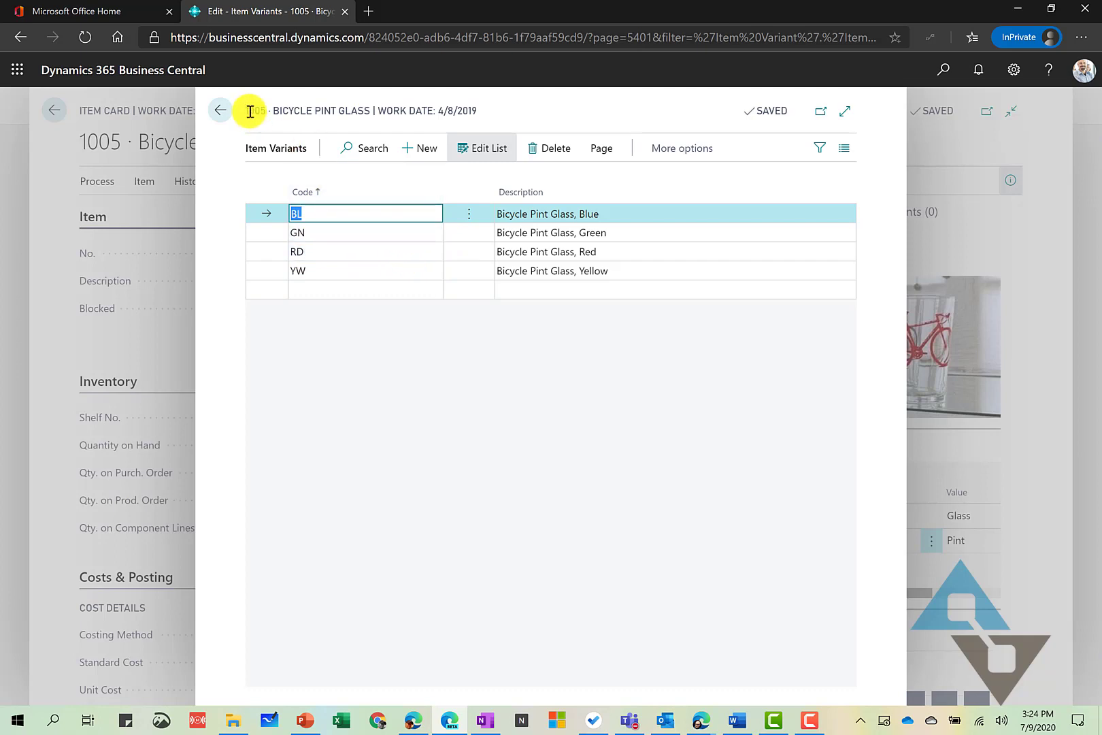
pyautogui.moveTo(239, 111); pyautogui.dragTo(271, 111)
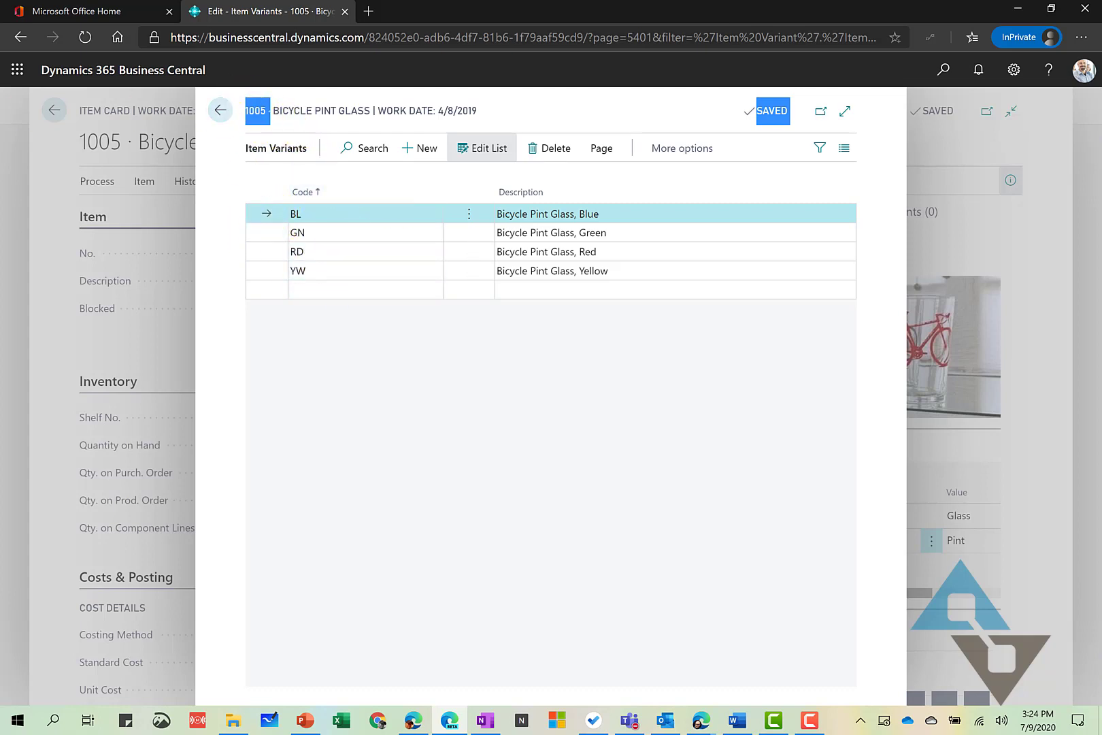
pyautogui.press('Escape')
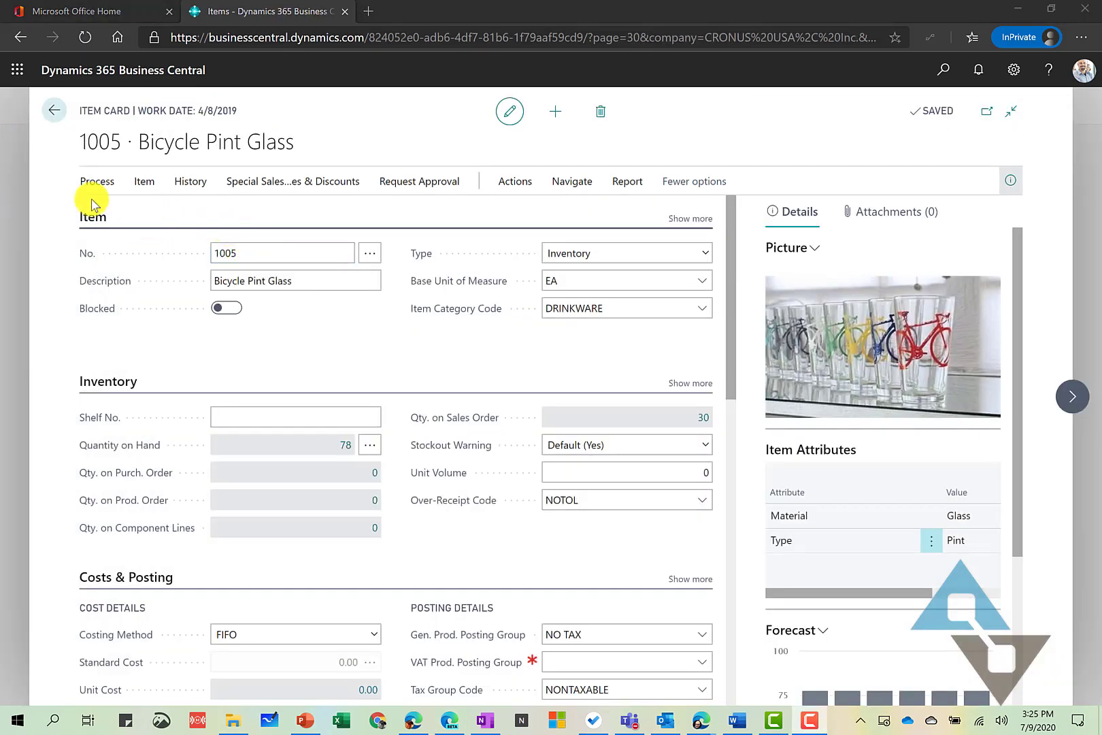
# Open the item's cross references and view the cross-reference type choices for a new entry.
pyautogui.click(253, 255)
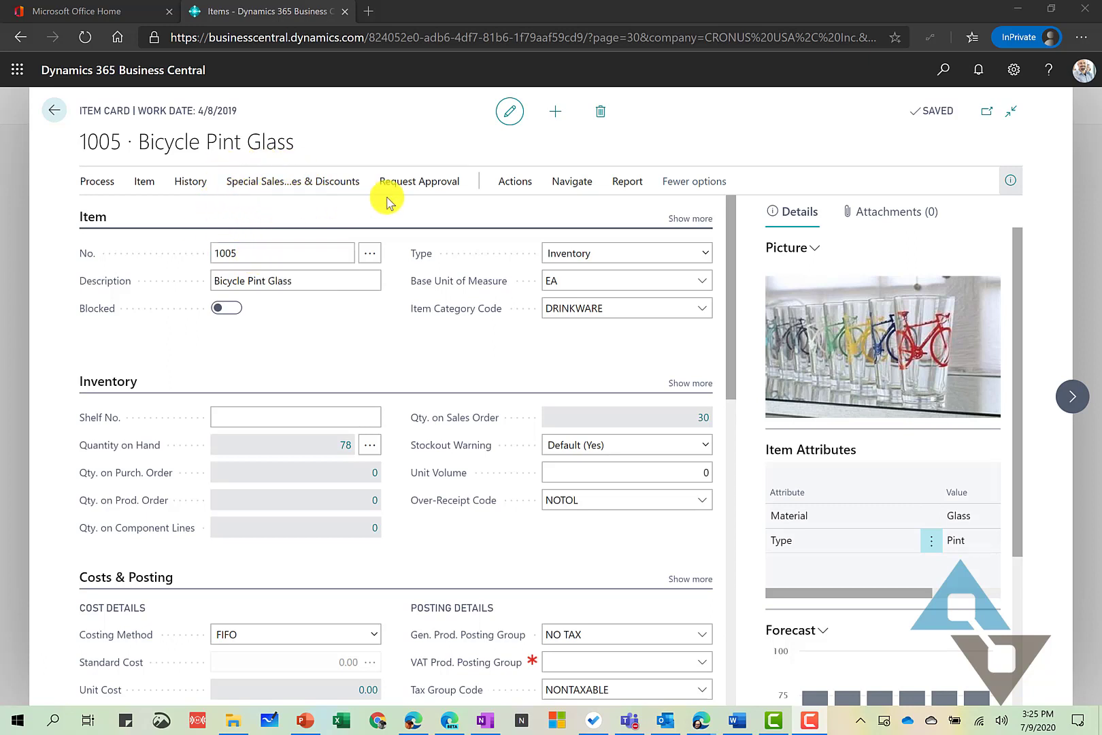
pyautogui.click(570, 179)
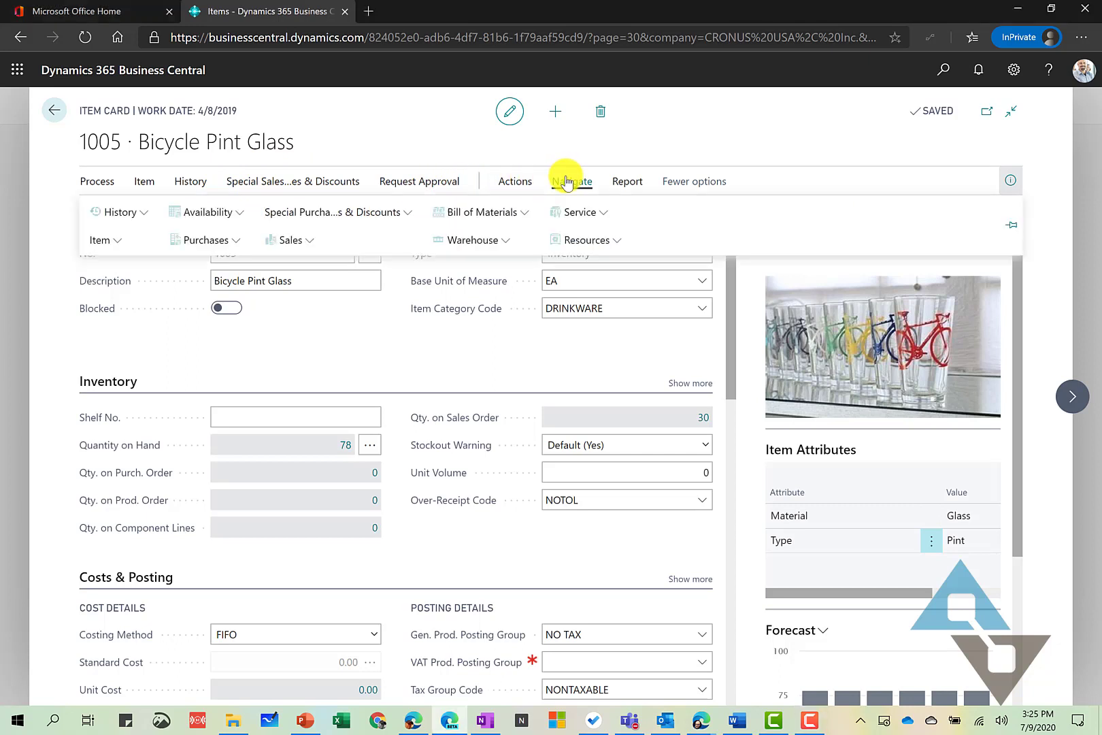
pyautogui.click(111, 244)
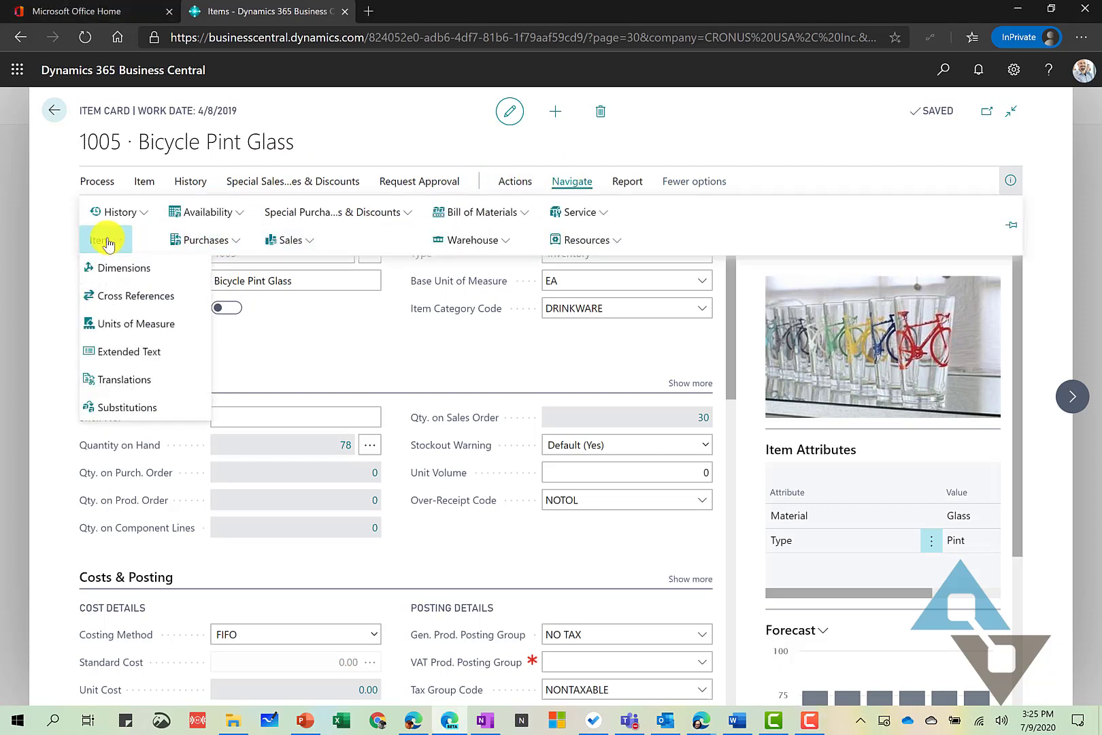
pyautogui.click(151, 297)
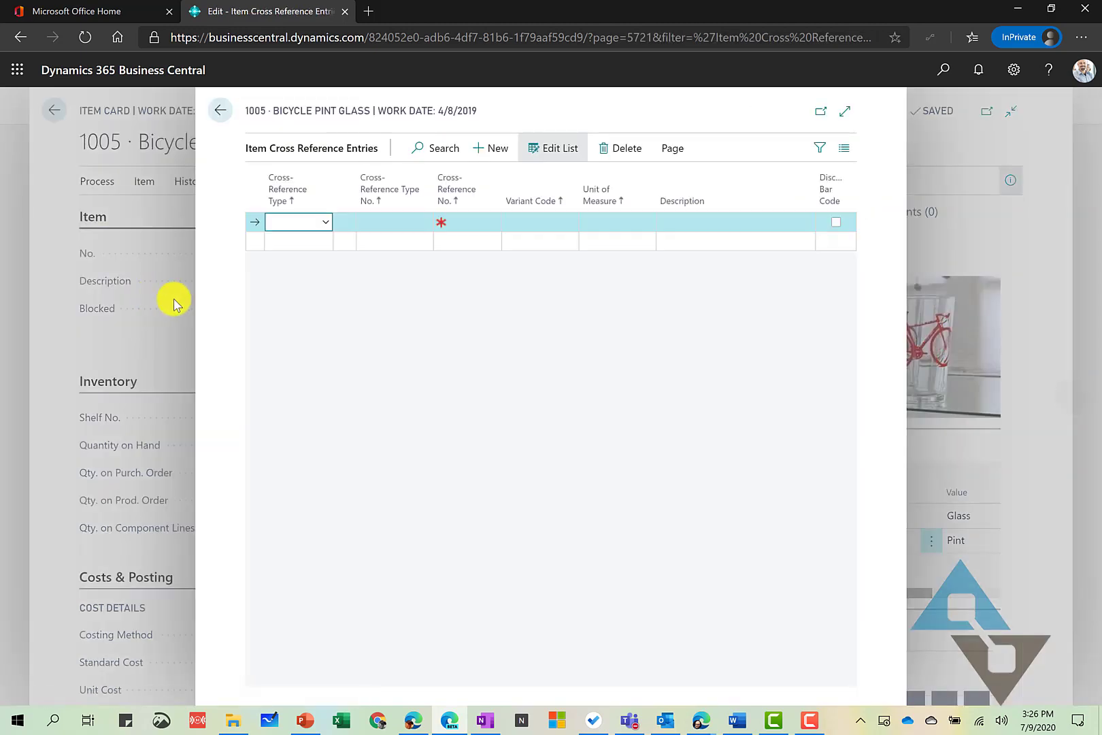
pyautogui.click(327, 223)
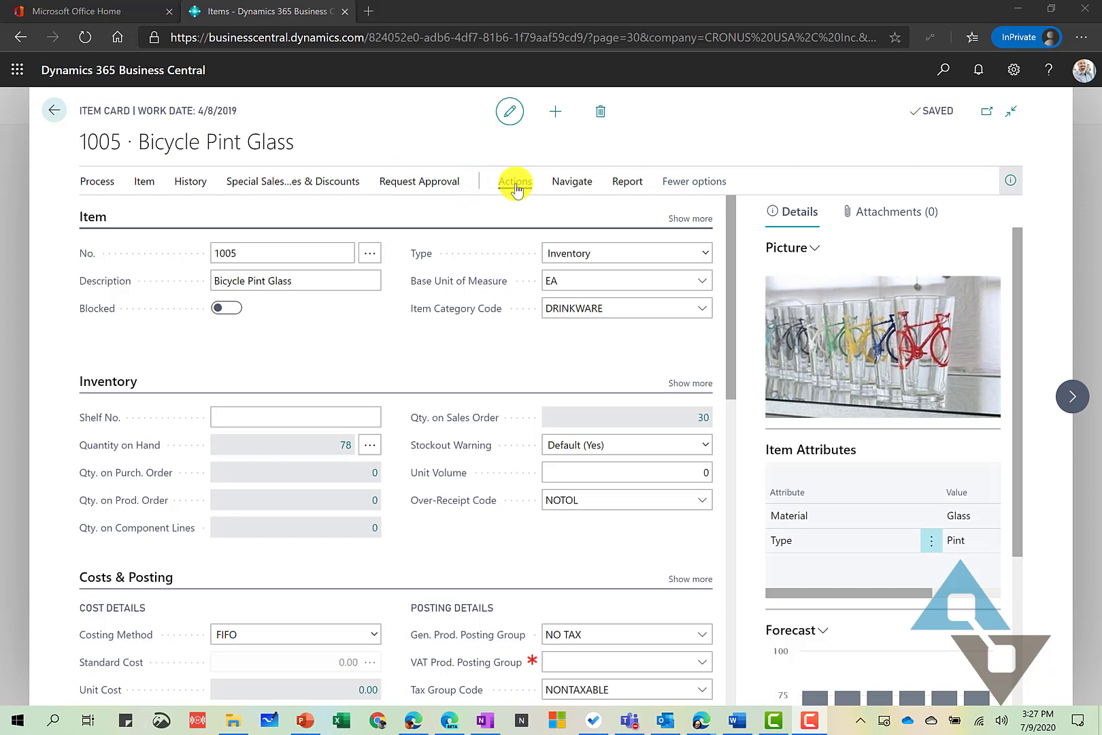
# Open the item's substitutions and view the substitute type choices on the first entry line.
pyautogui.click(568, 187)
pyautogui.click(112, 240)
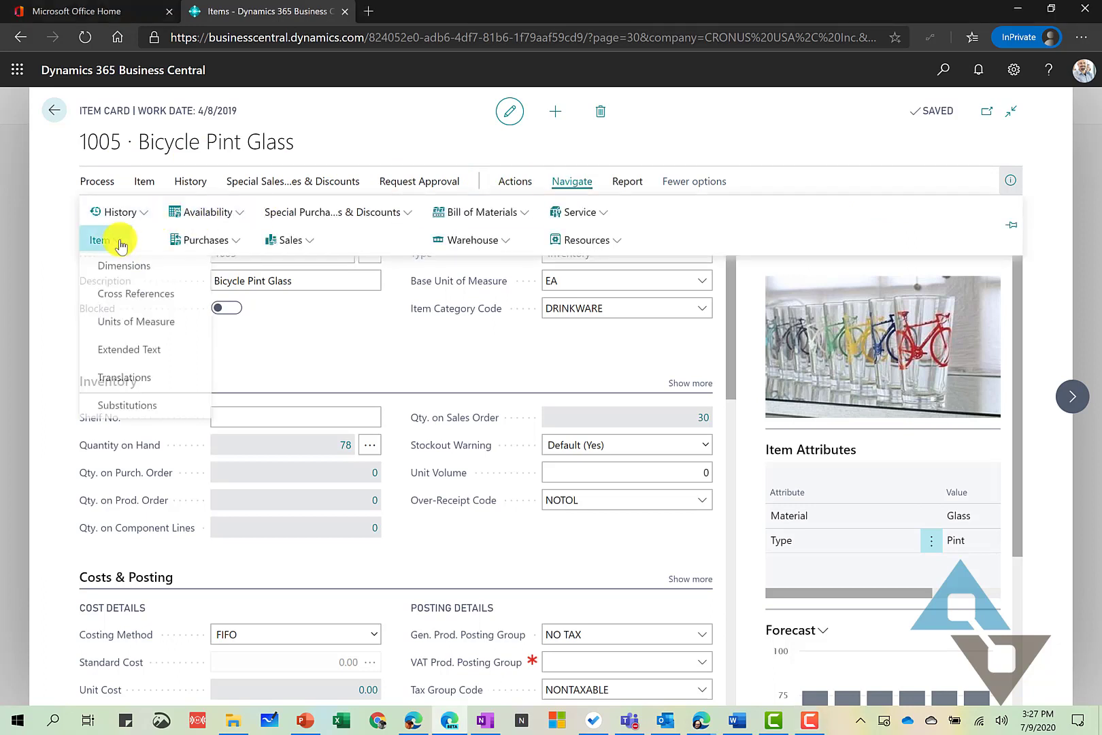
pyautogui.click(124, 408)
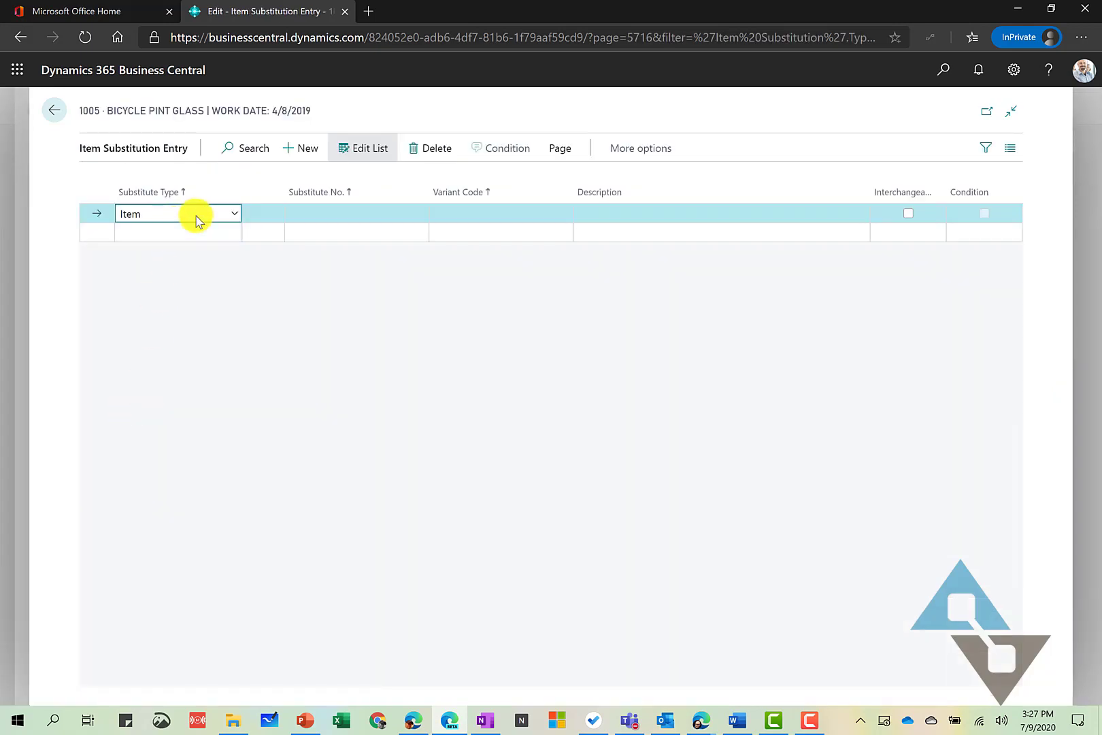
pyautogui.click(232, 213)
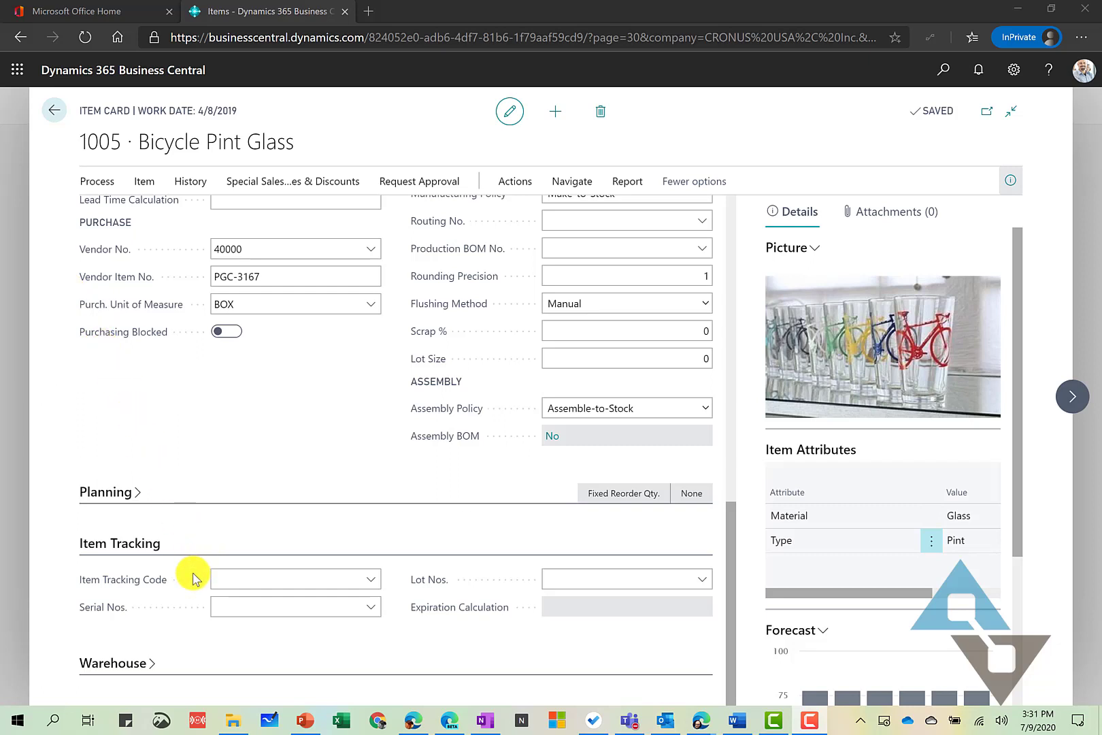
# Look up the available item tracking codes in the item card's Item Tracking section.
pyautogui.click(285, 579)
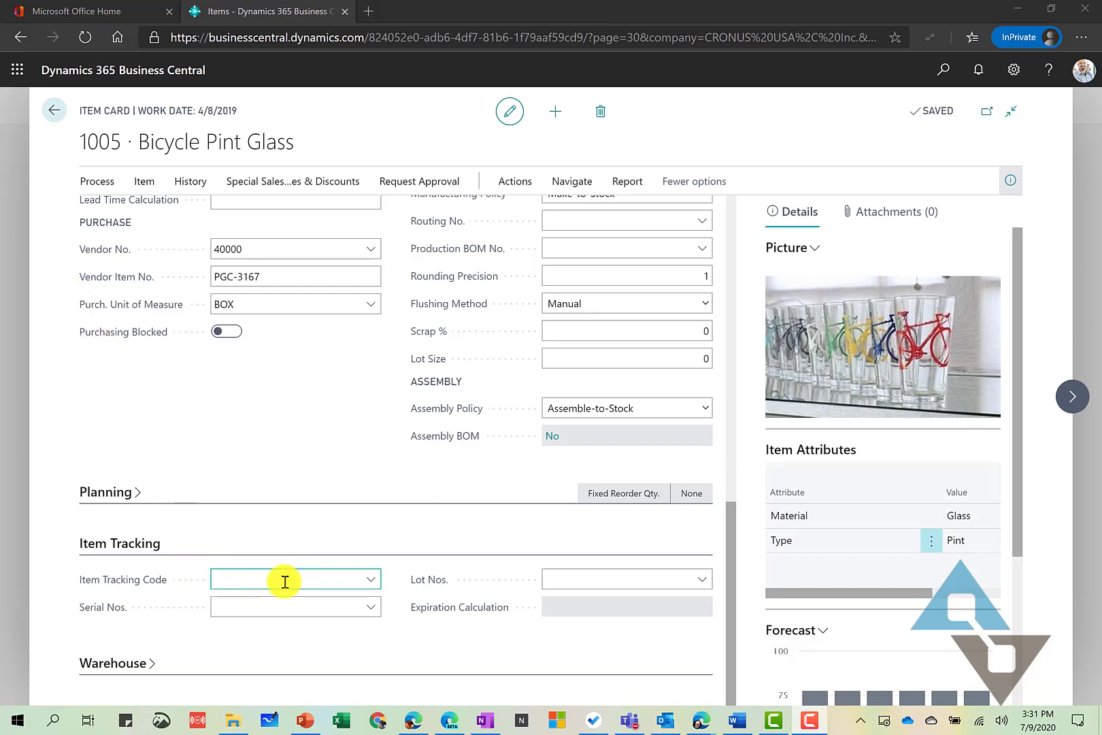
pyautogui.click(371, 580)
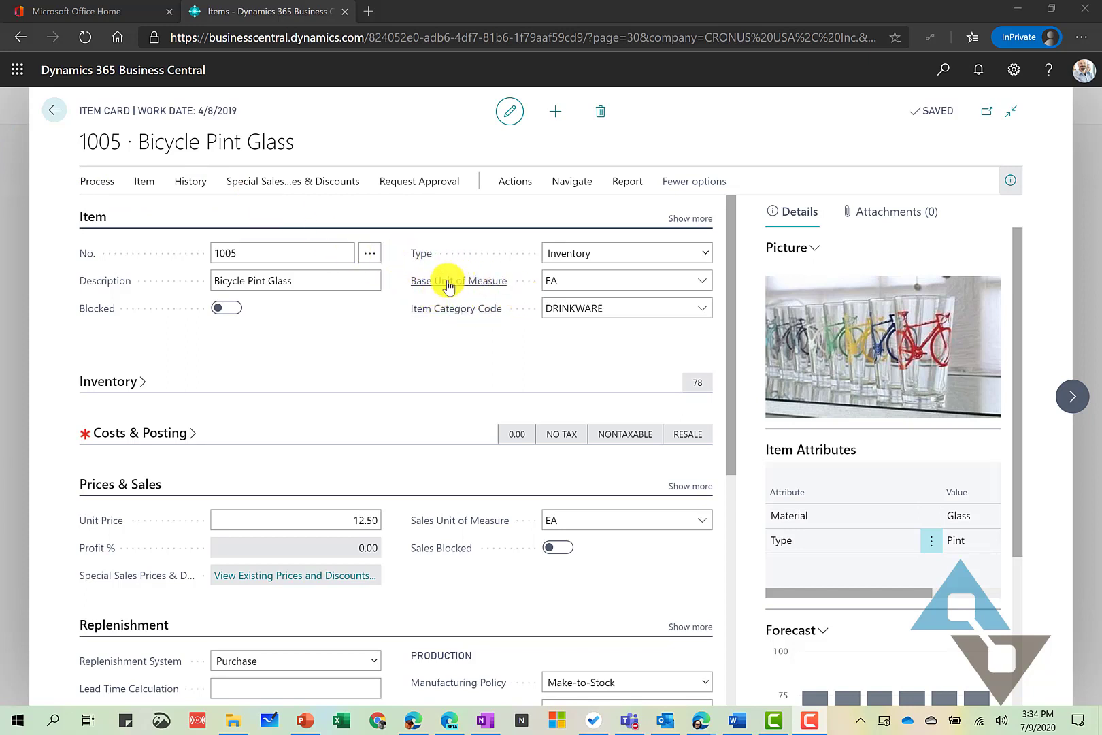
# Compare the item's base, sales and purchase units of measure, and open its Item Units of Measure list.
pyautogui.moveTo(449, 286)
pyautogui.scroll(-3, 386, 344)
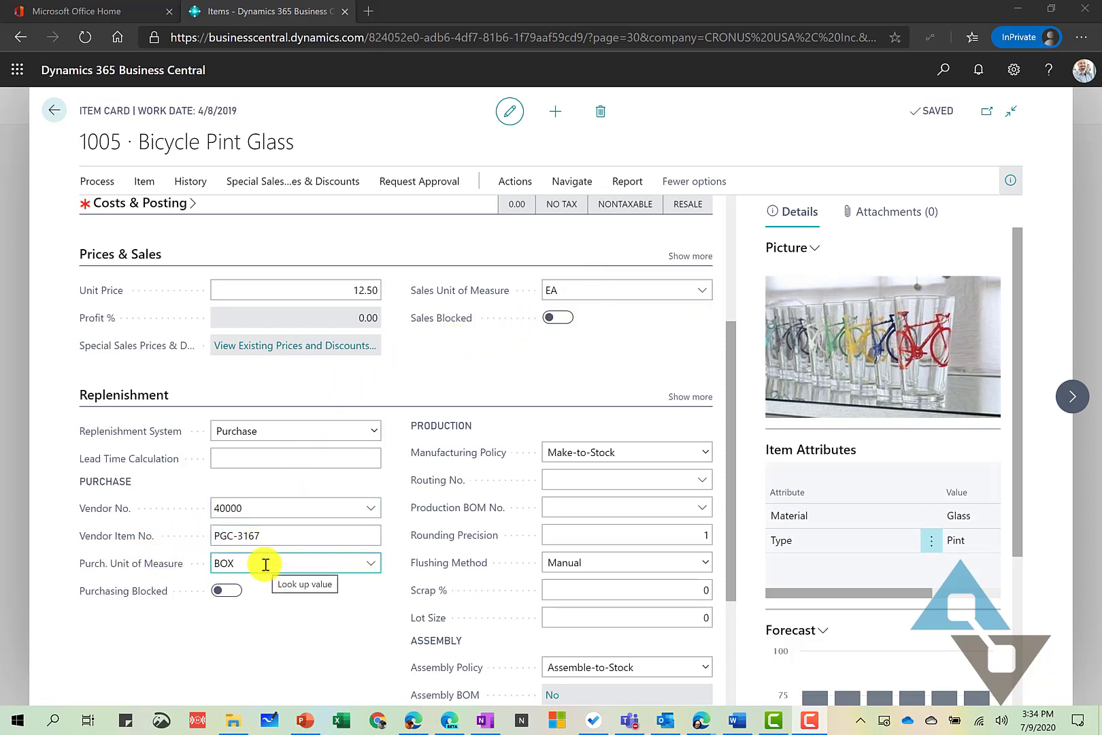
pyautogui.scroll(3, 265, 564)
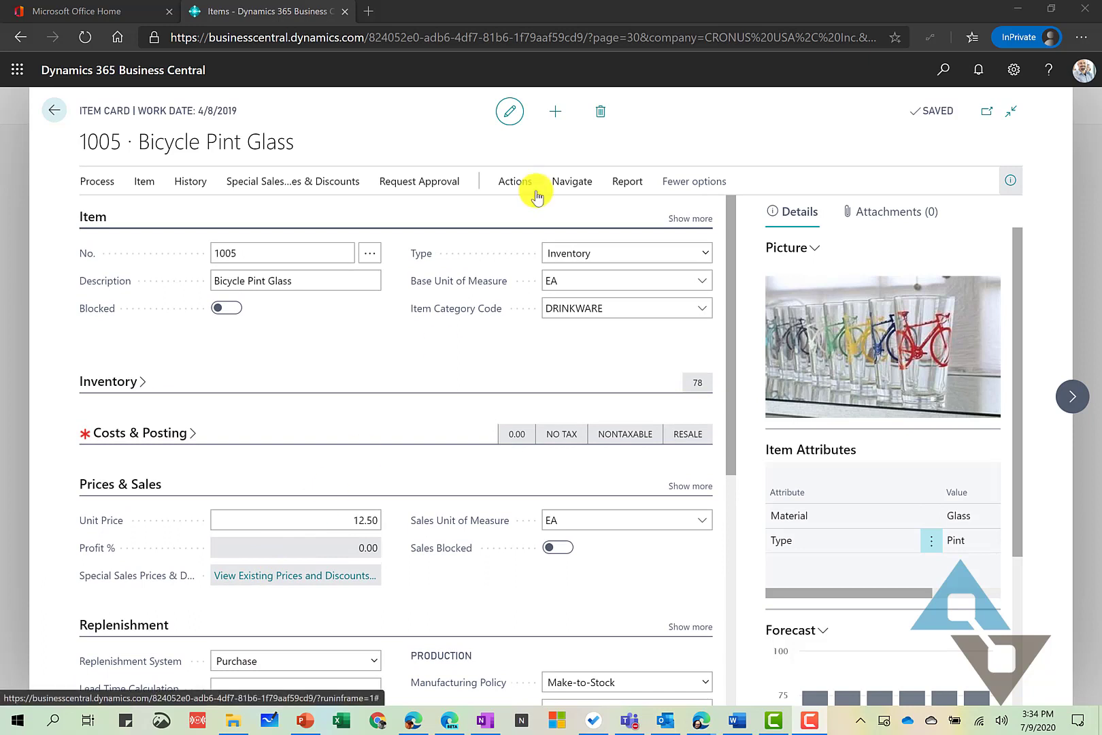
pyautogui.click(581, 184)
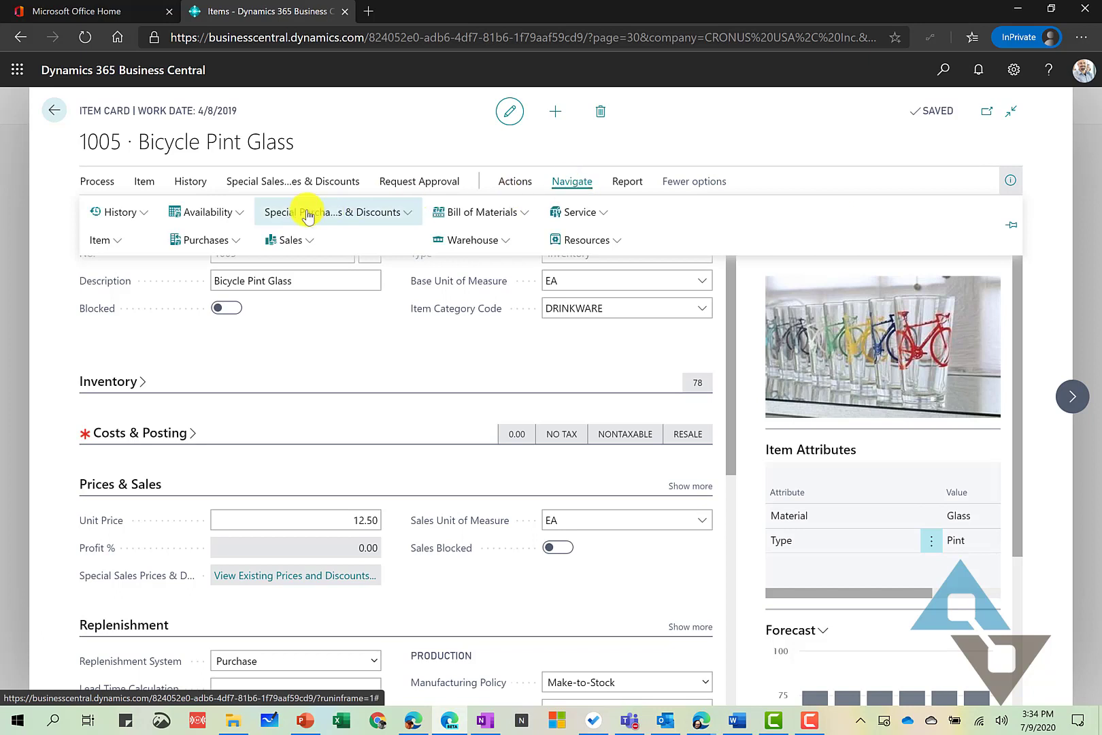
pyautogui.click(109, 242)
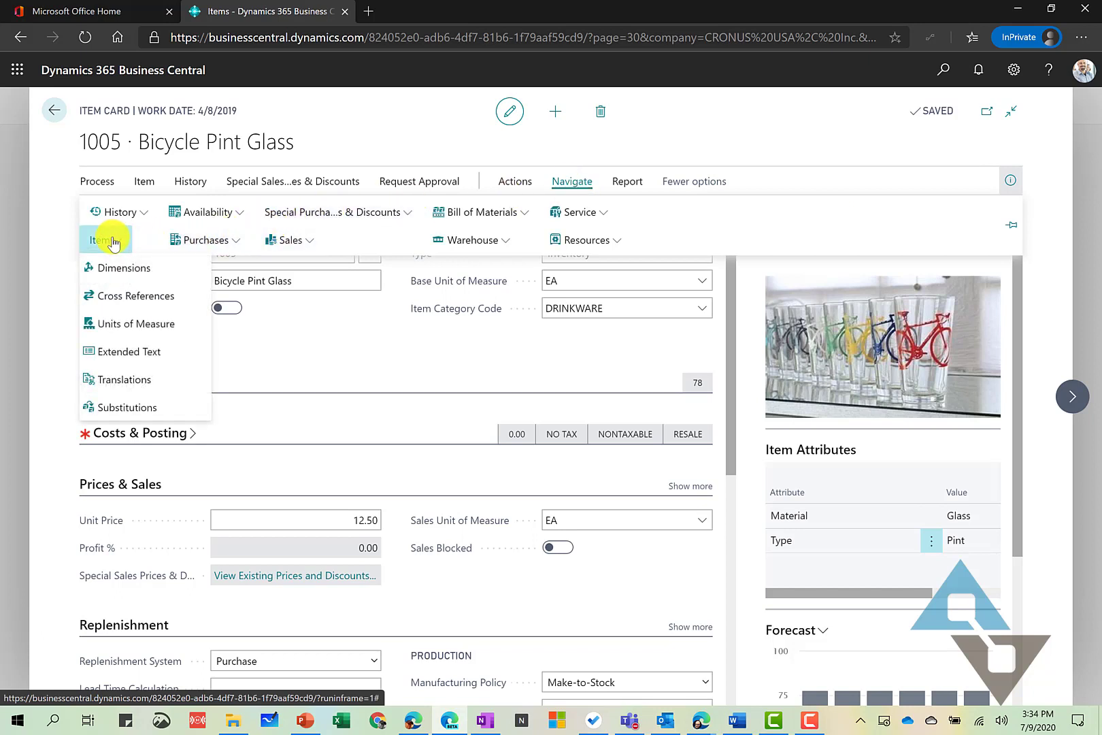
pyautogui.click(114, 322)
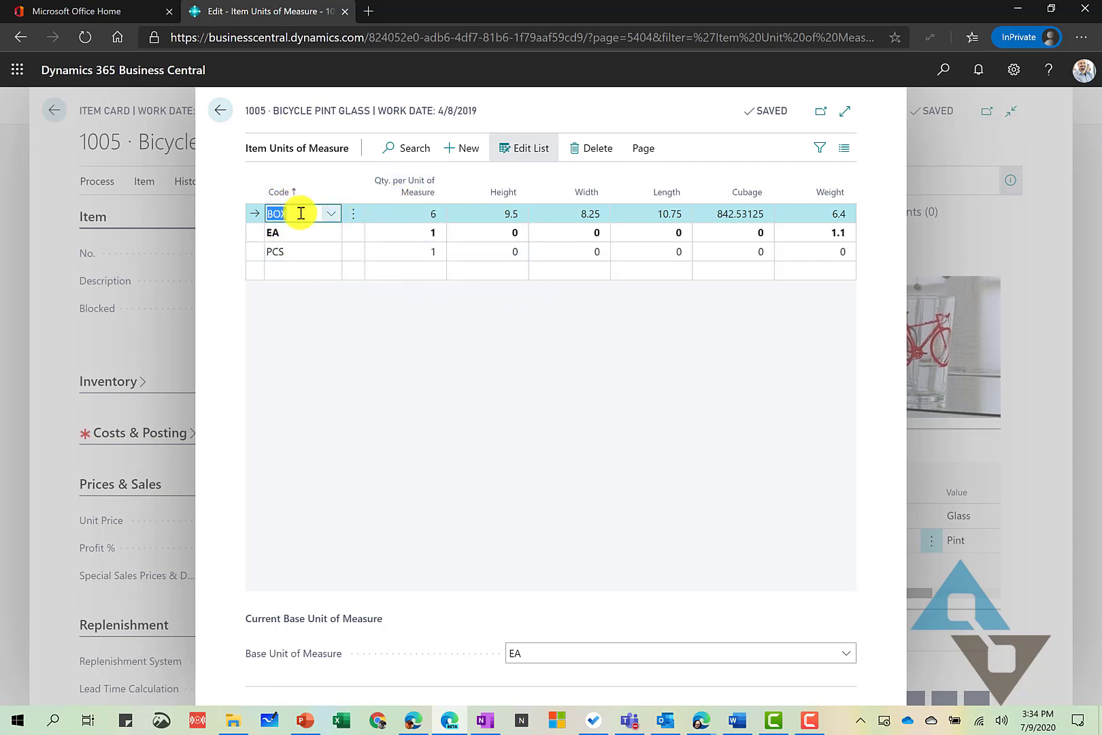
# Examine the EA and BOX rows and check the quantity per unit of measure for BOX.
pyautogui.click(264, 235)
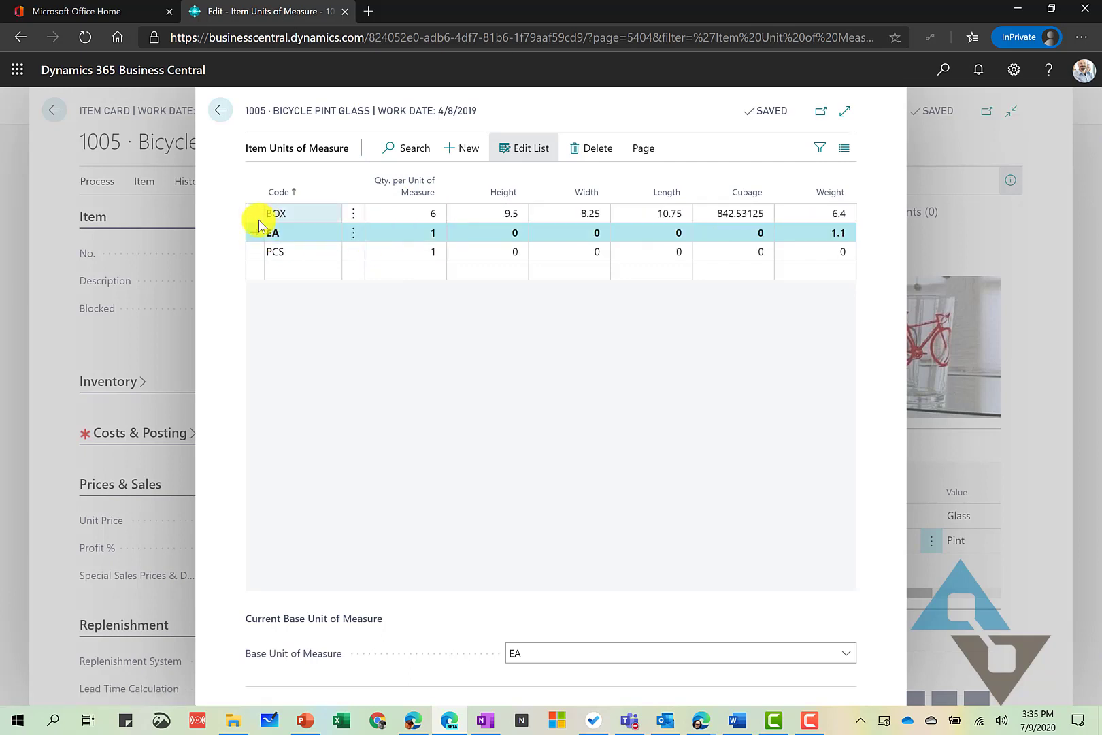
pyautogui.click(251, 217)
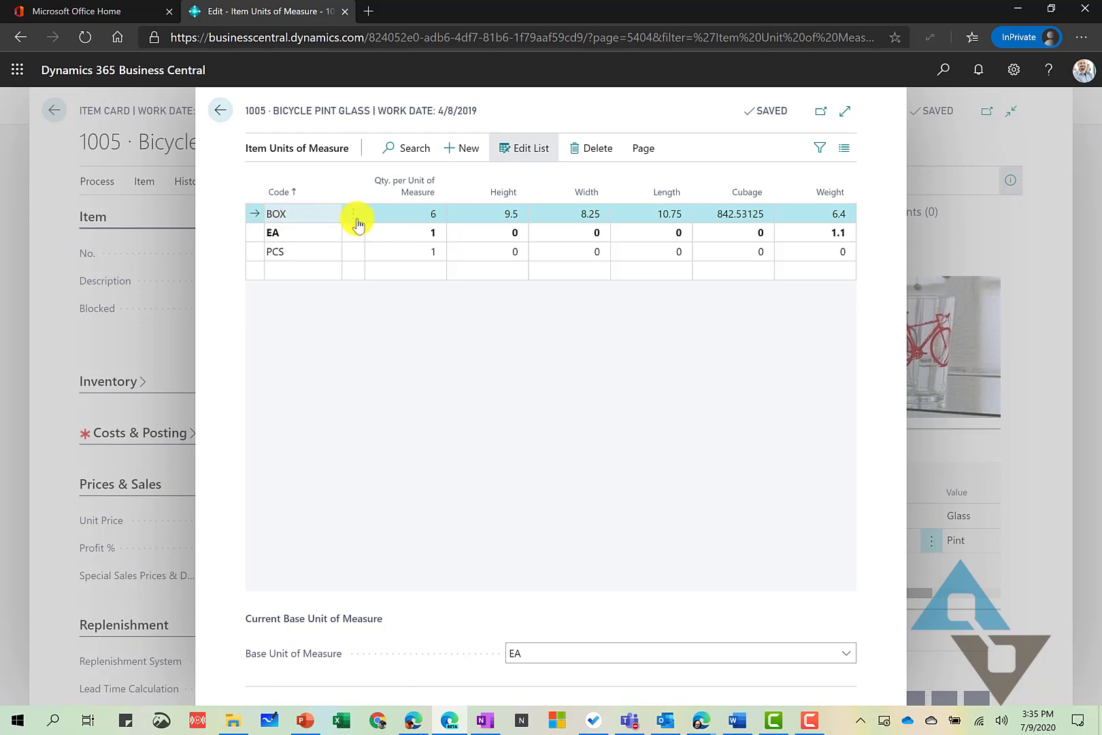
pyautogui.click(430, 209)
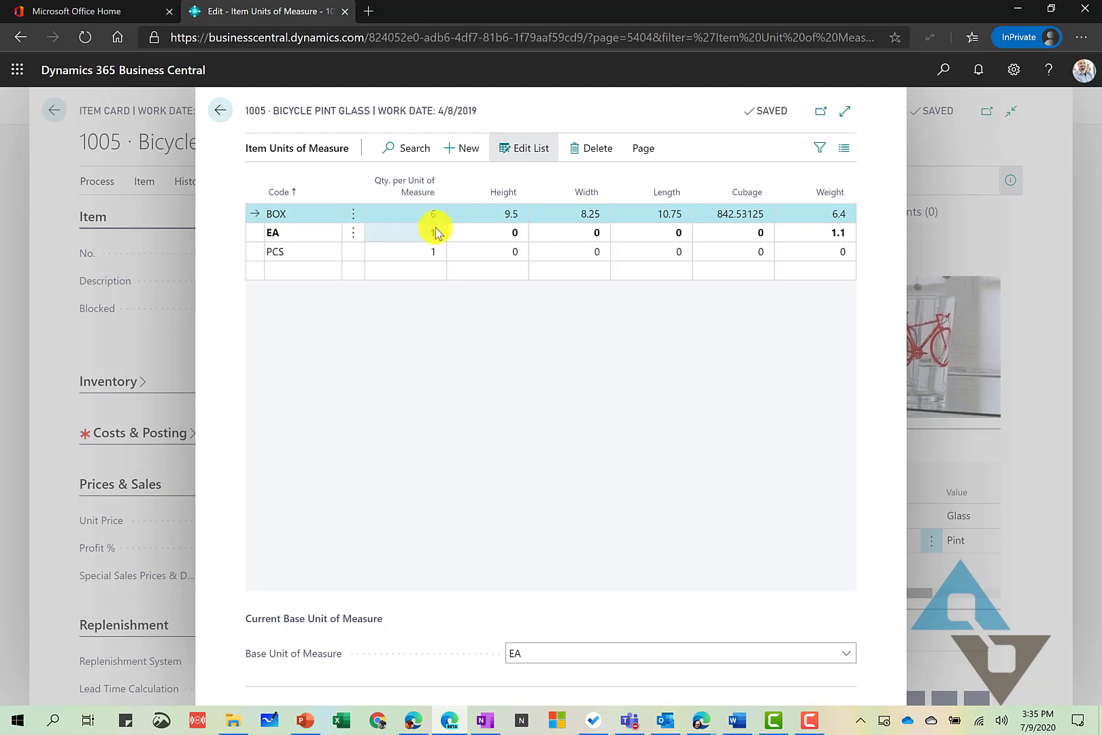
pyautogui.write('6')
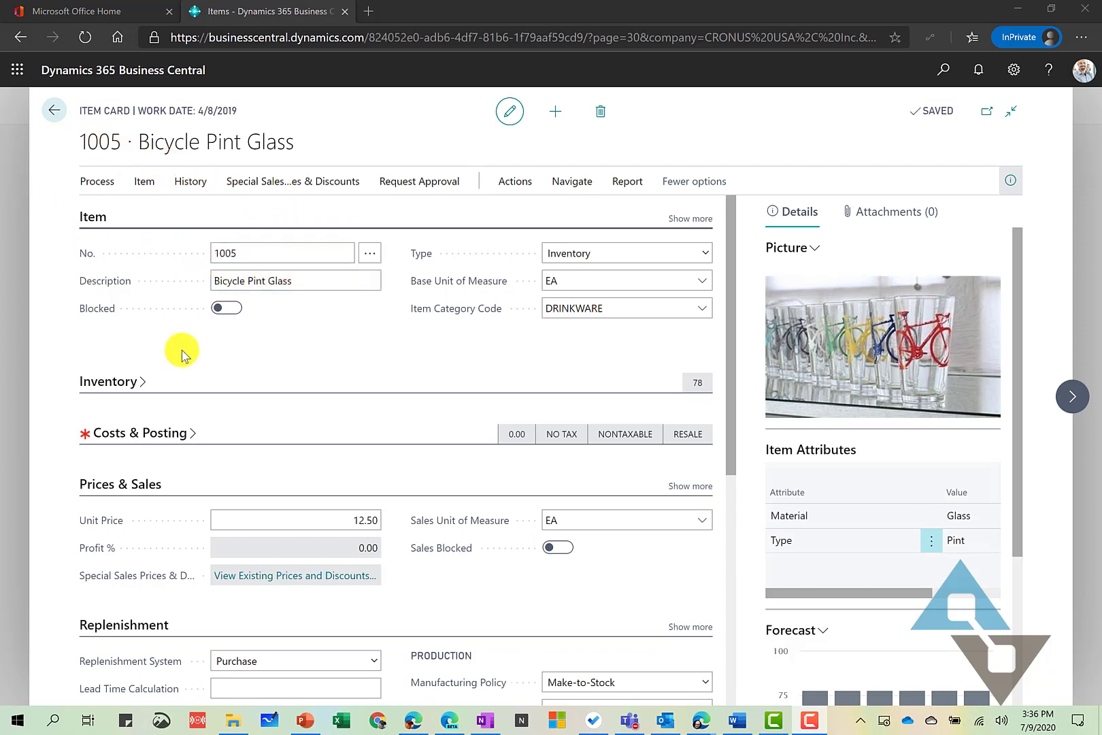
# Review the item's Replenishment settings, including the vendor item number and replenishment system options, keeping Purchase selected.
pyautogui.scroll(-5, 182, 350)
pyautogui.scroll(-1, 182, 350)
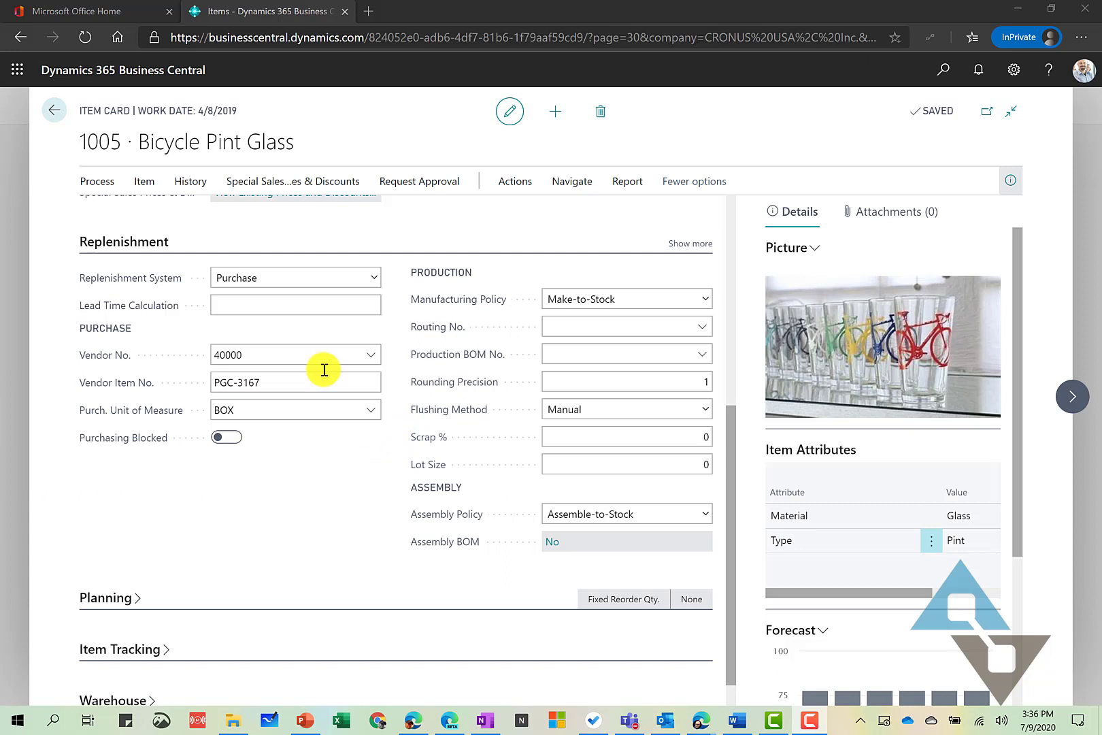
pyautogui.click(296, 385)
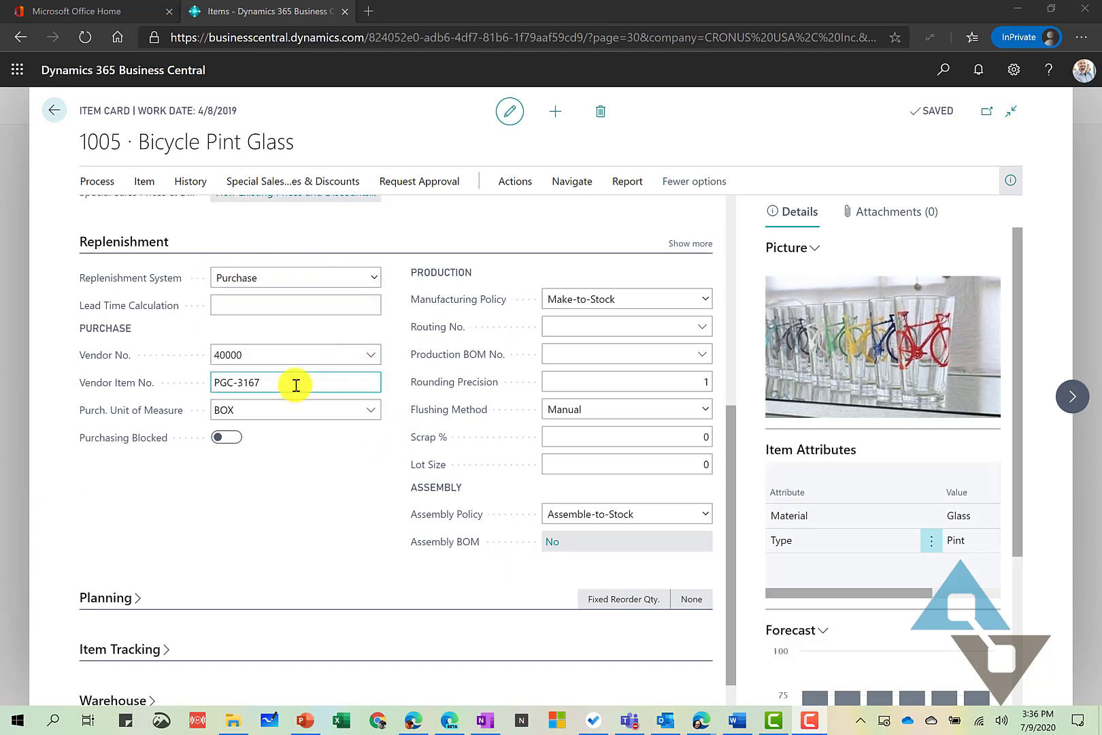
pyautogui.click(373, 279)
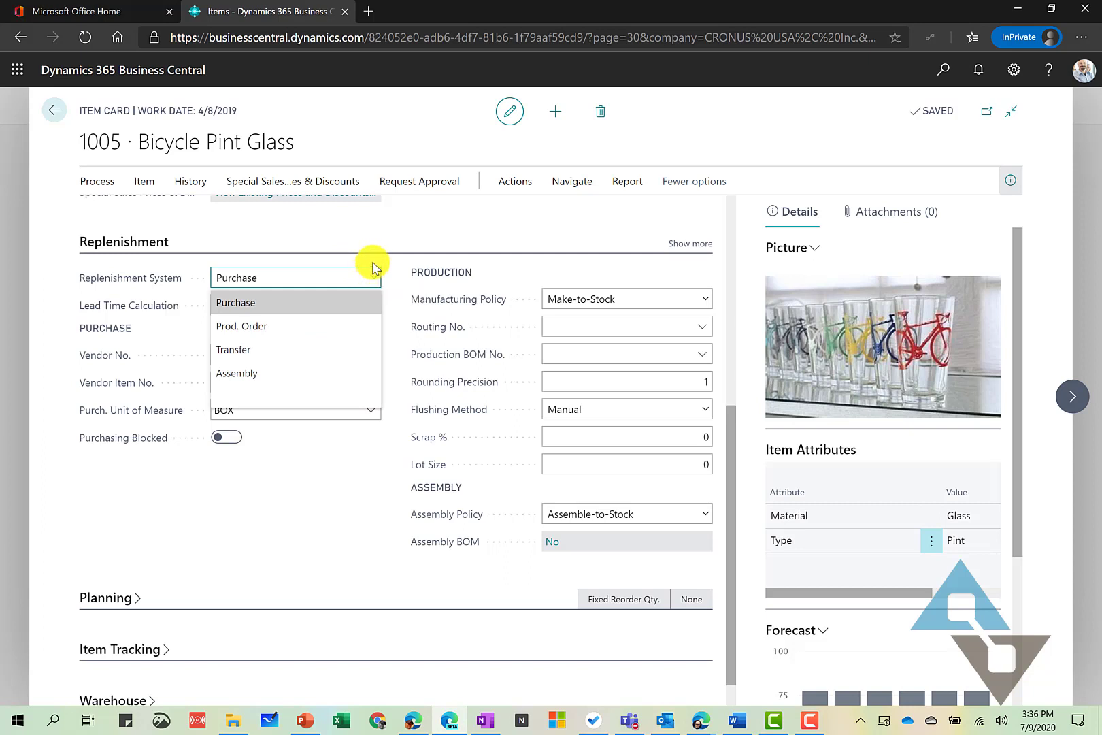
pyautogui.click(373, 266)
pyautogui.click(279, 304)
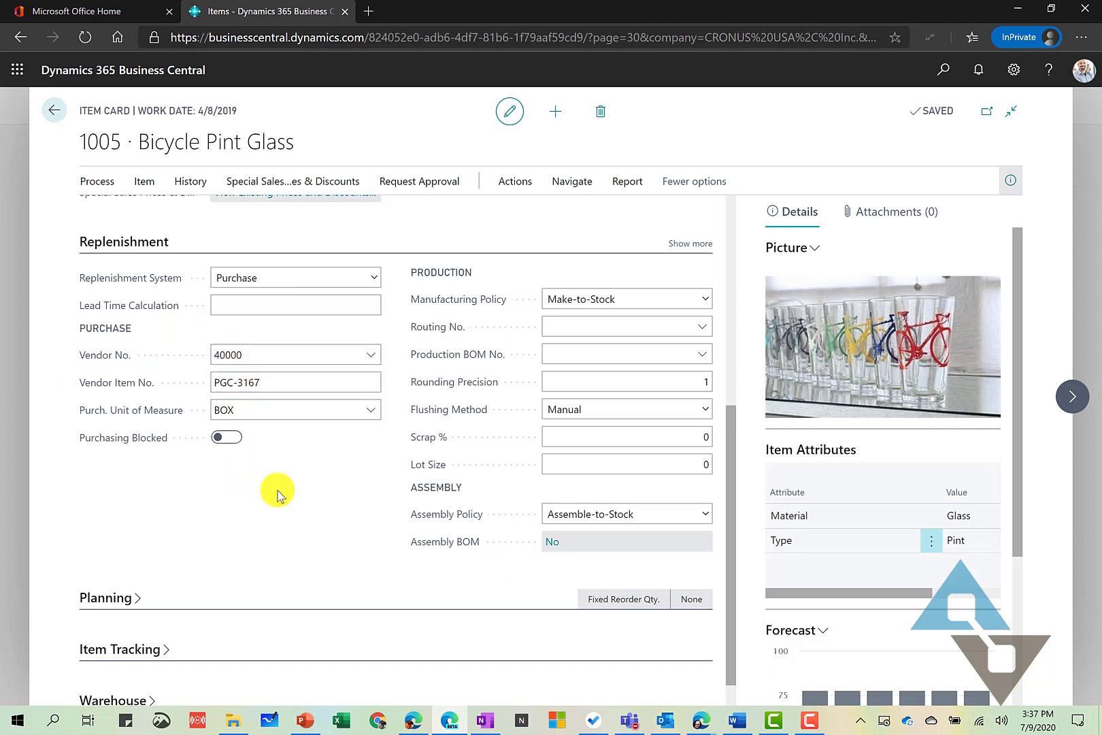
pyautogui.scroll(-1, 277, 491)
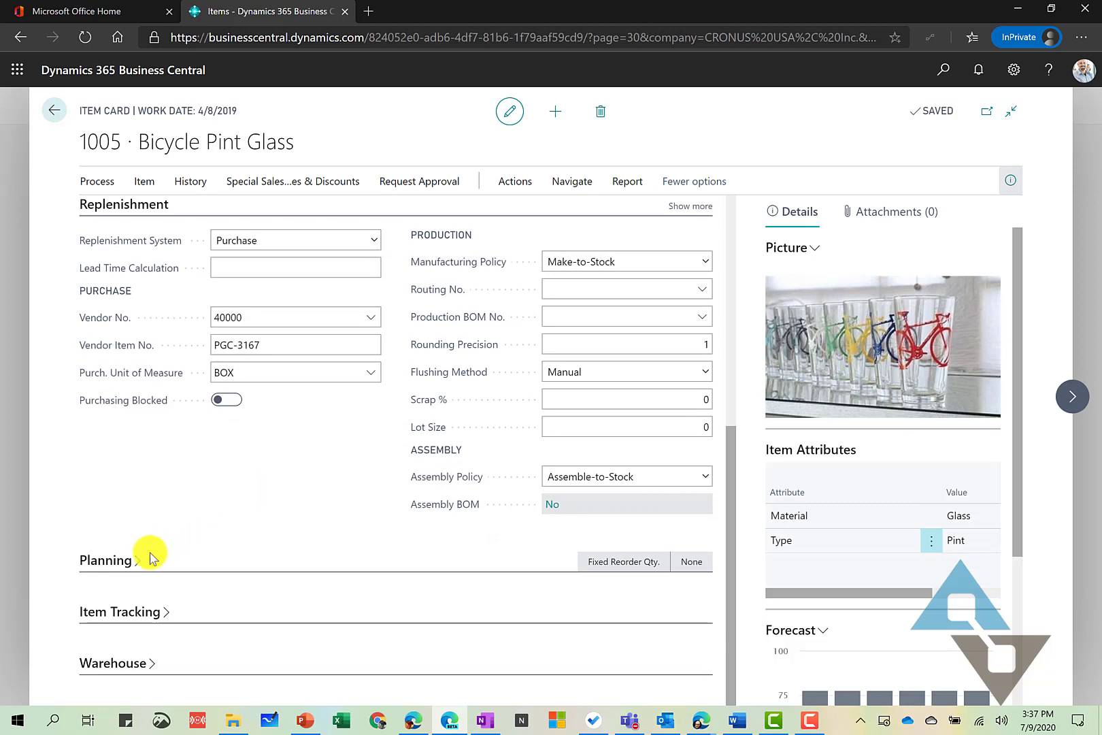
# Review the item's Planning settings, including the reordering policy options and reorder-point parameters, keeping Fixed Reorder Qty. selected.
pyautogui.click(124, 561)
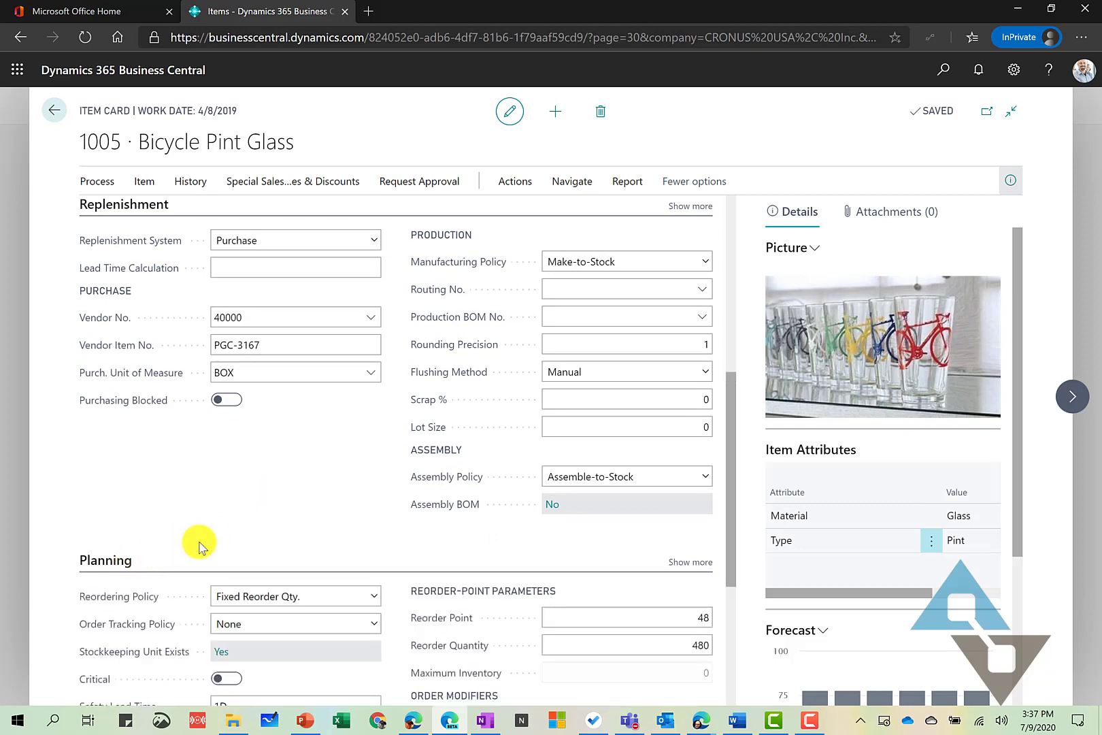
pyautogui.scroll(-5, 199, 545)
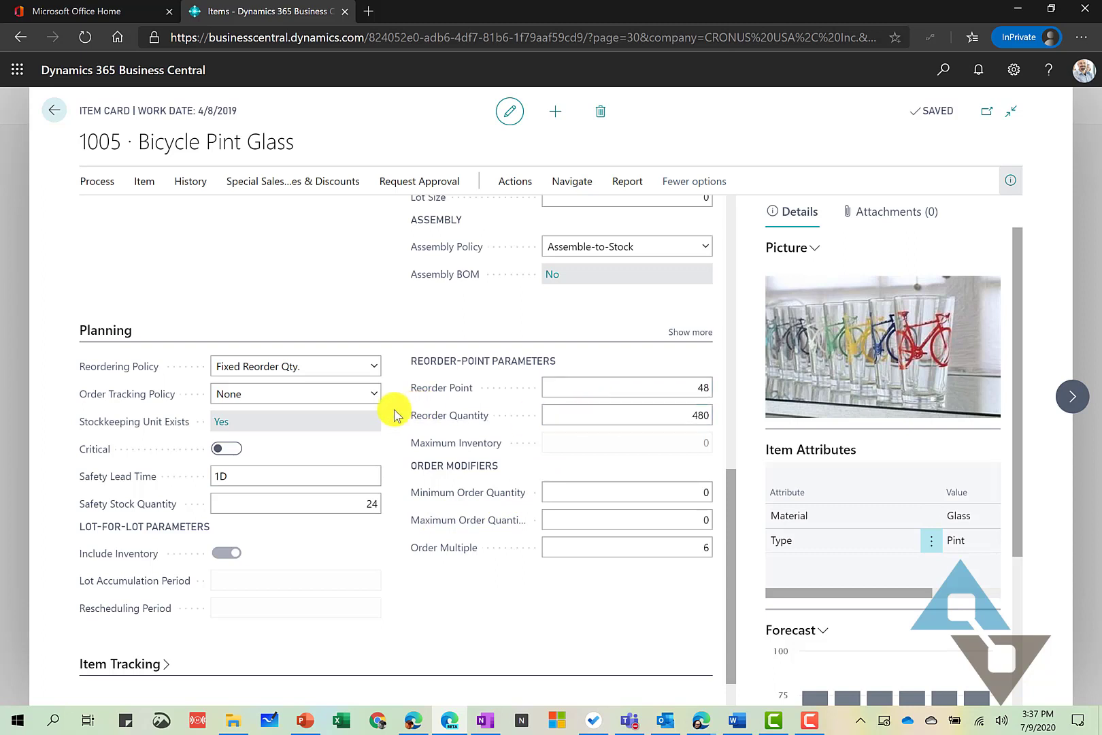
pyautogui.click(353, 369)
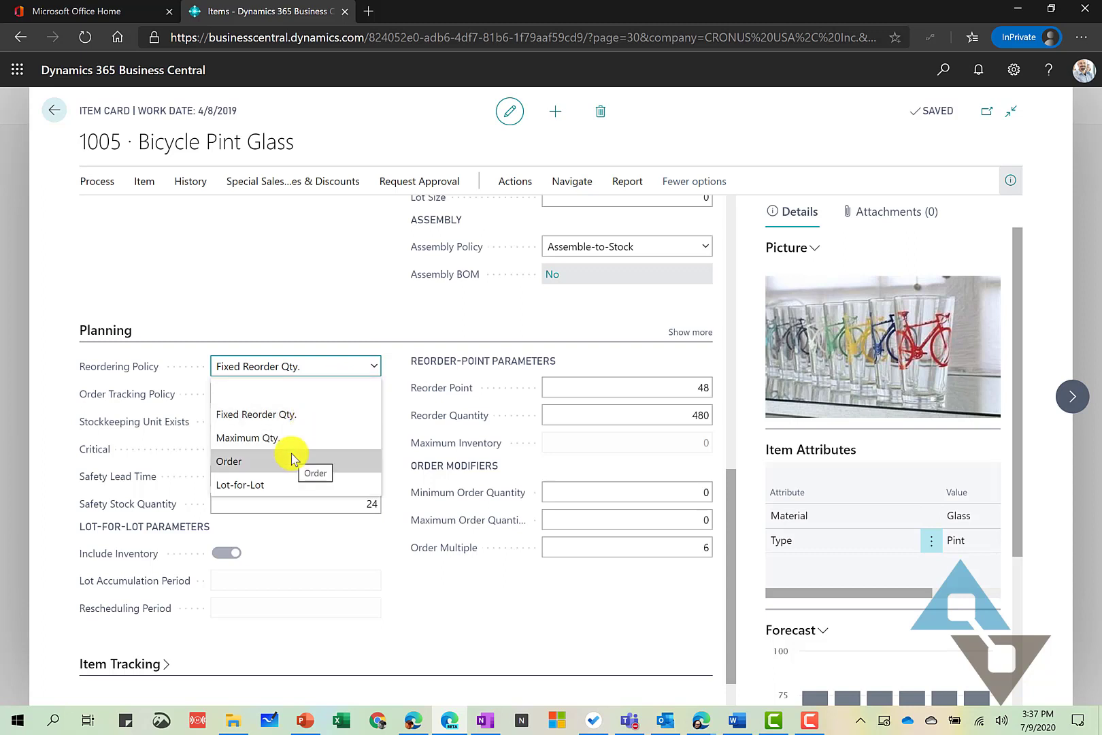
pyautogui.click(312, 326)
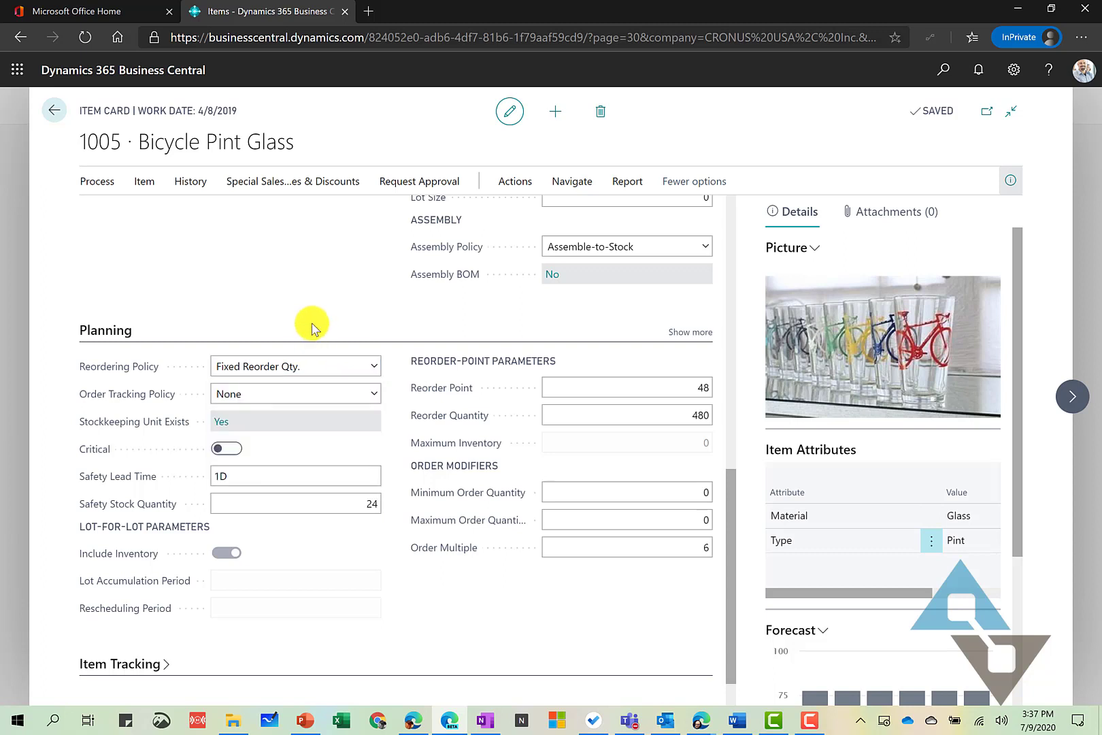
pyautogui.scroll(-1, 395, 442)
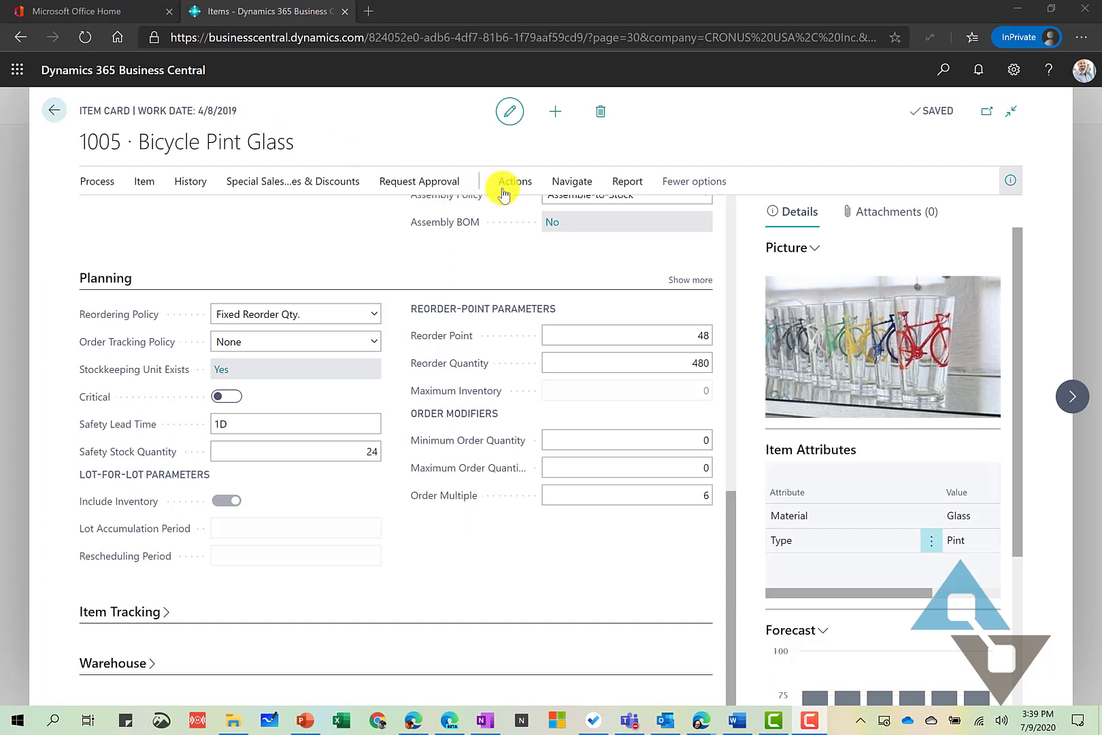
# View the item's availability by location, check the available viewing periods while keeping Week, and return to the item card.
pyautogui.click(556, 185)
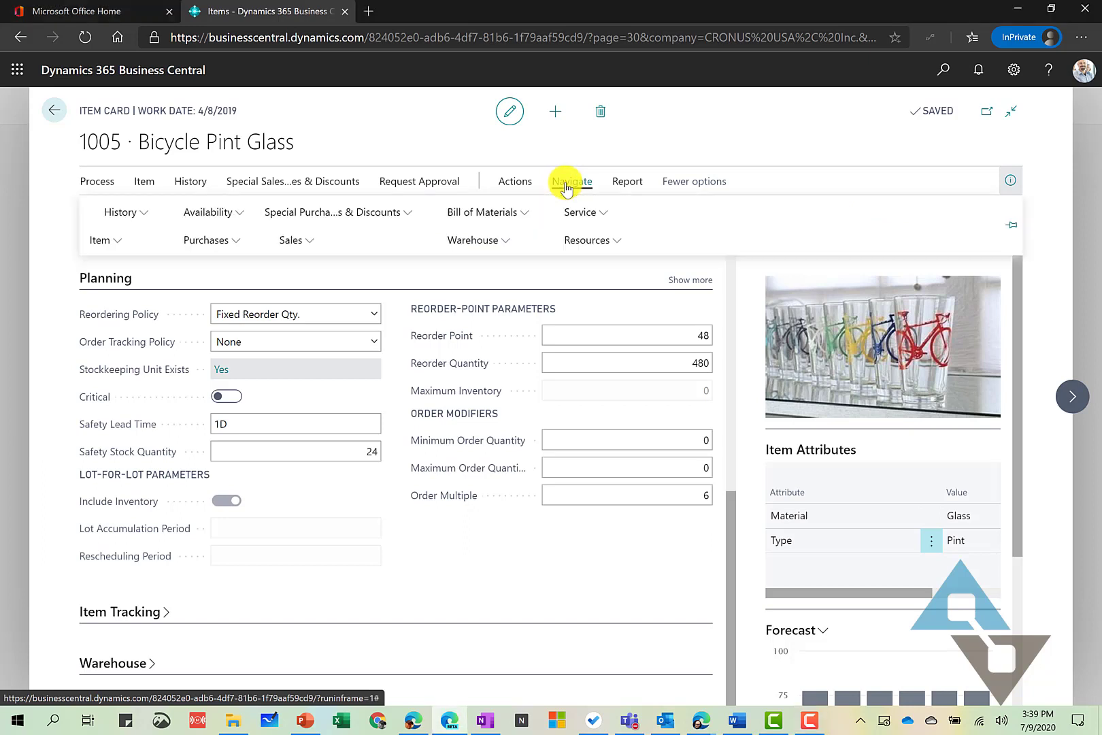
pyautogui.click(230, 213)
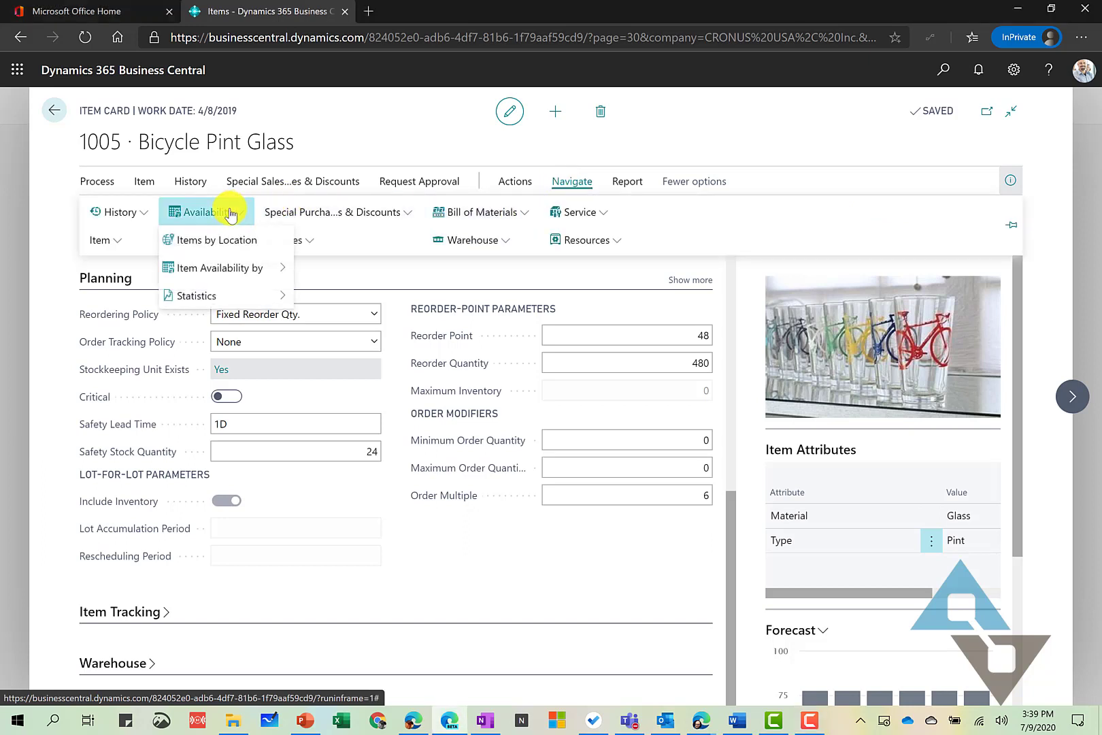
pyautogui.moveTo(225, 271)
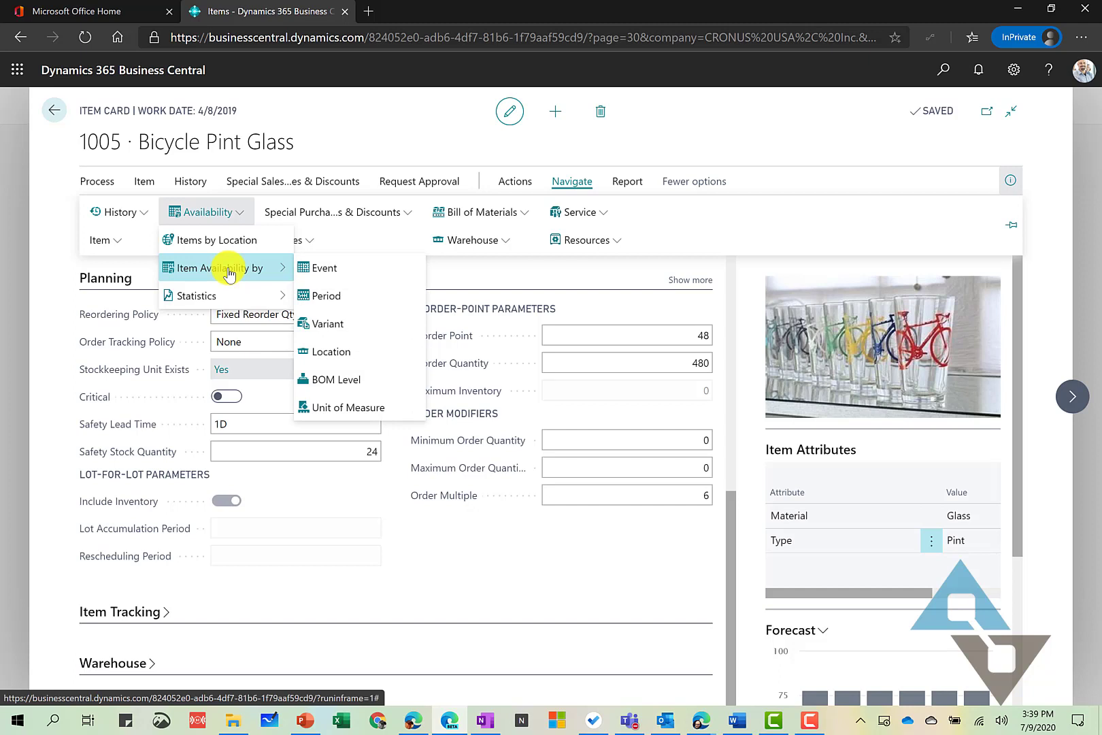
pyautogui.click(320, 351)
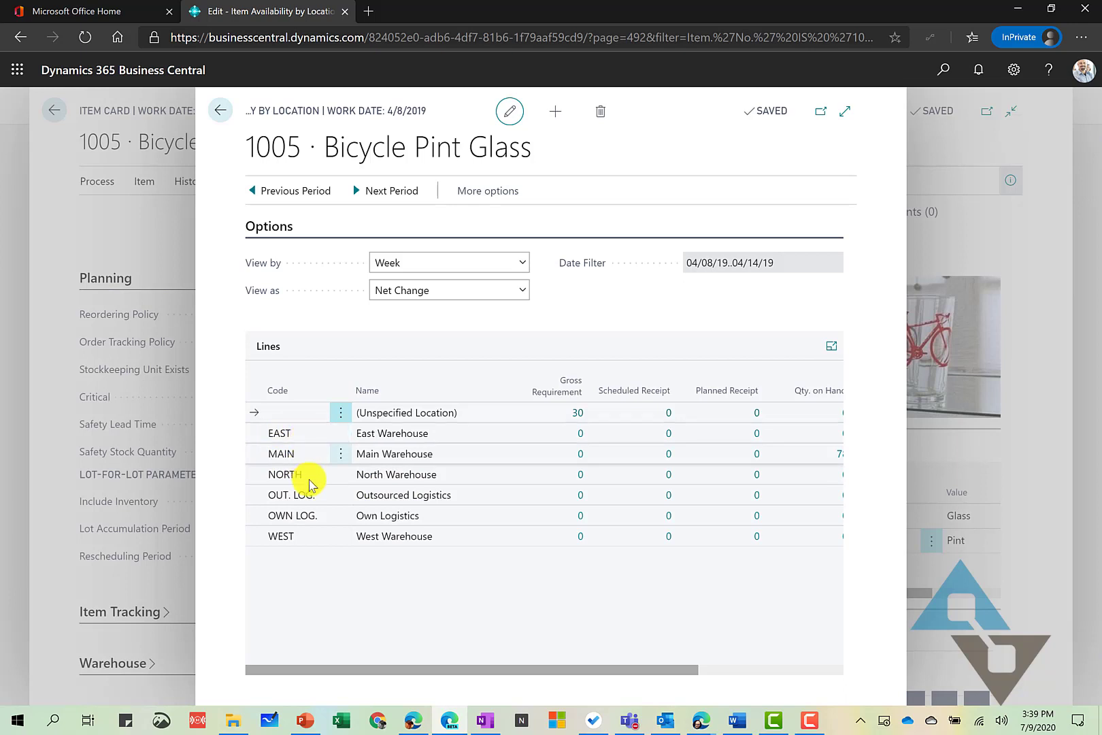
pyautogui.click(452, 265)
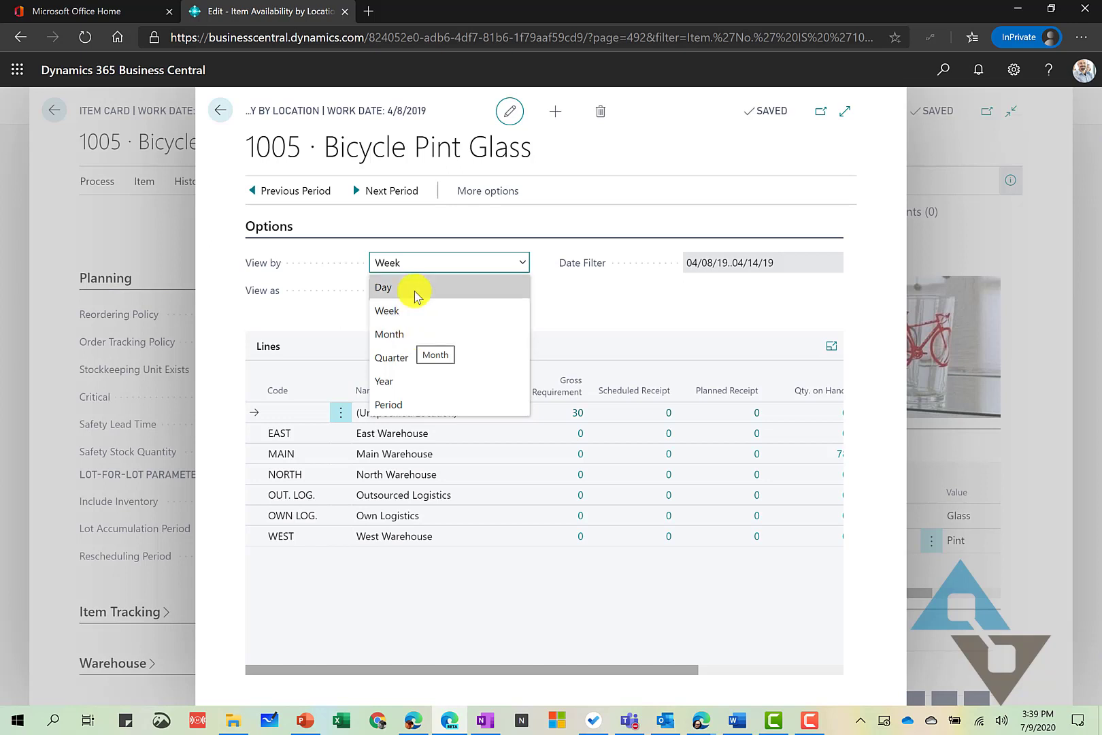
pyautogui.click(587, 308)
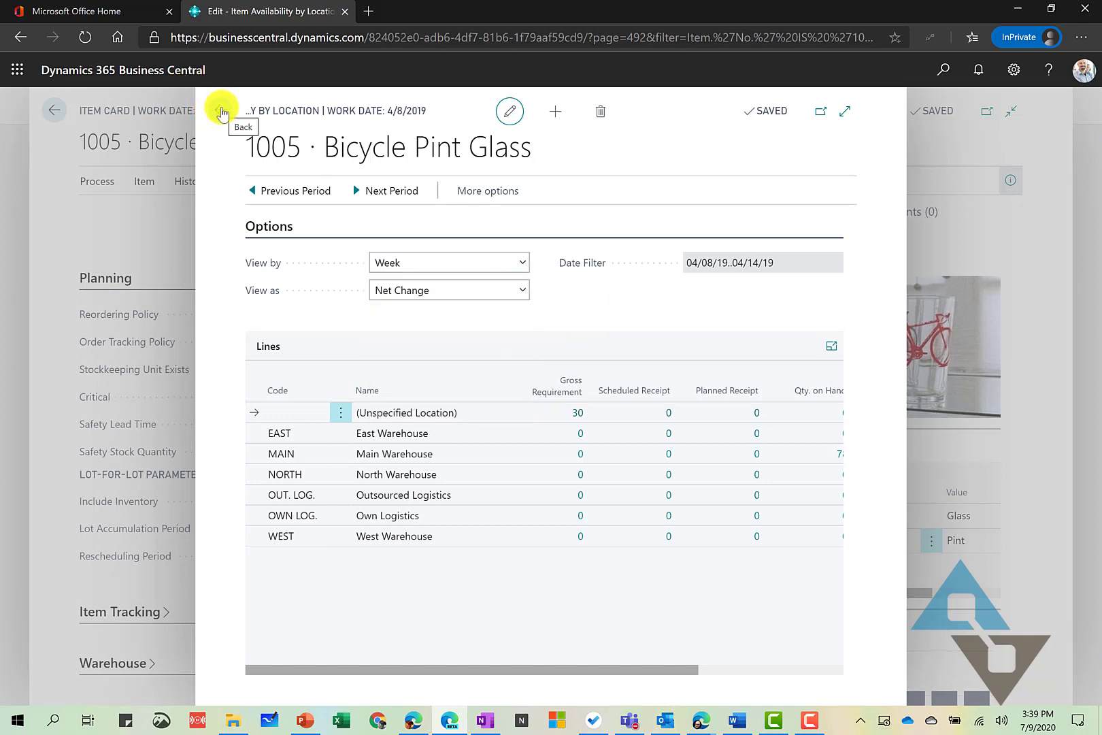
pyautogui.click(221, 111)
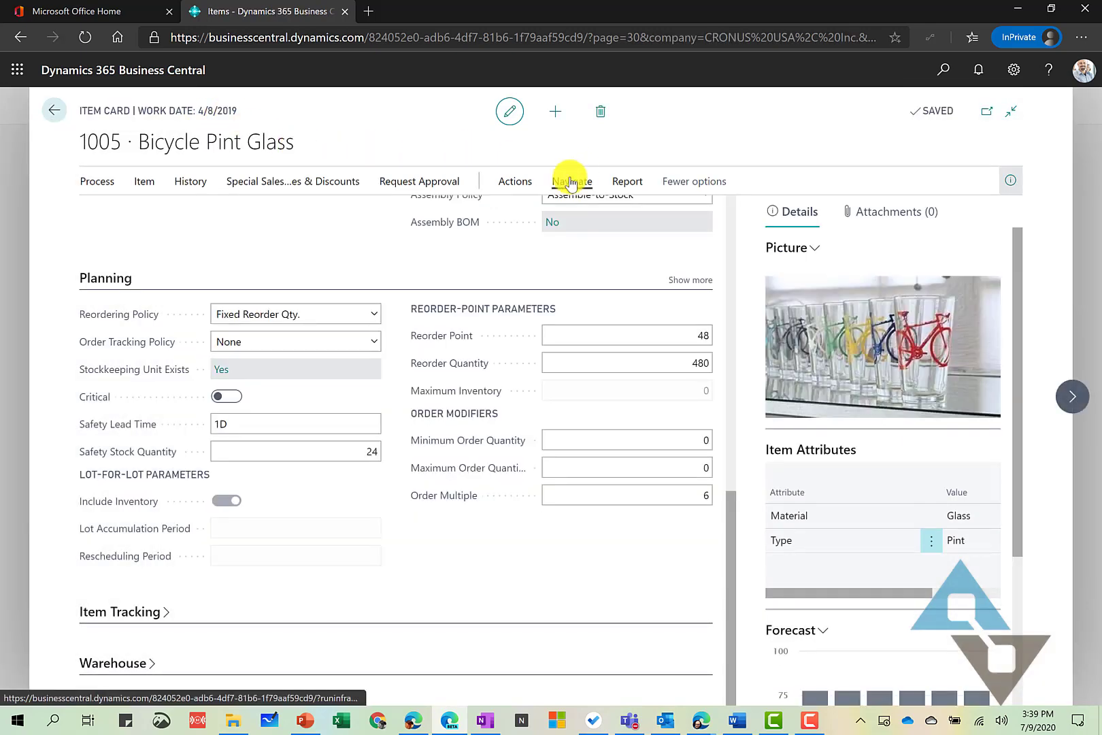
# View the item's availability by variant, examine each color's projected available balance, and return to the item card.
pyautogui.click(556, 172)
pyautogui.click(215, 215)
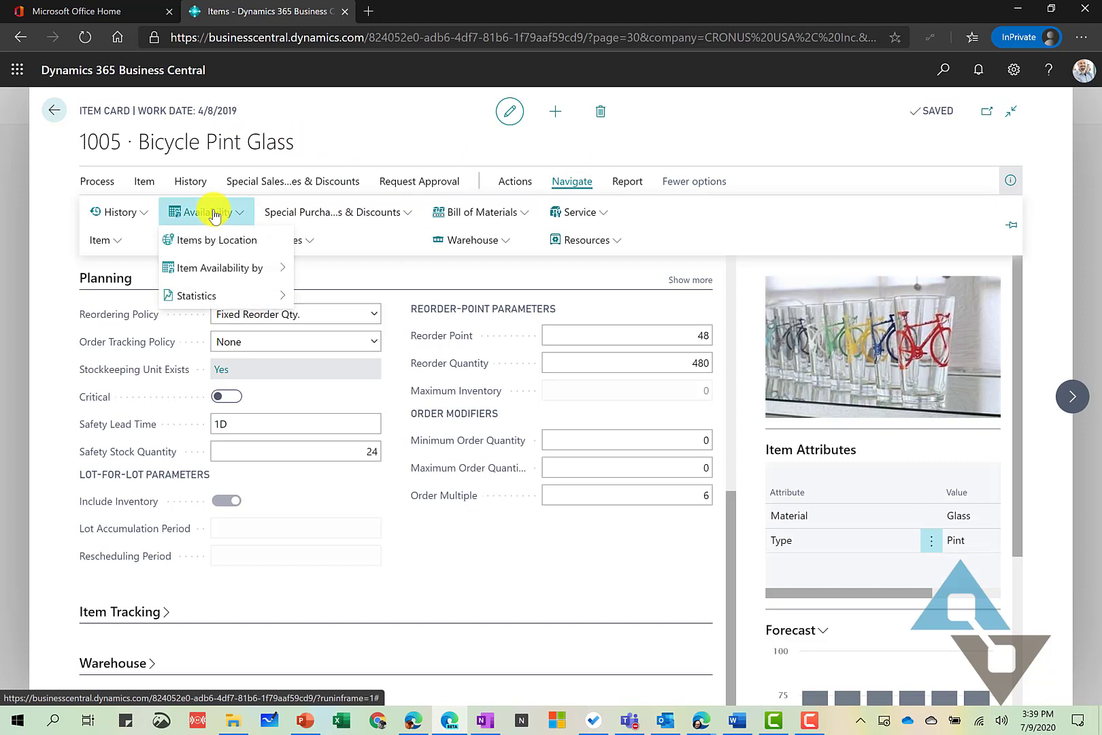
pyautogui.moveTo(287, 270)
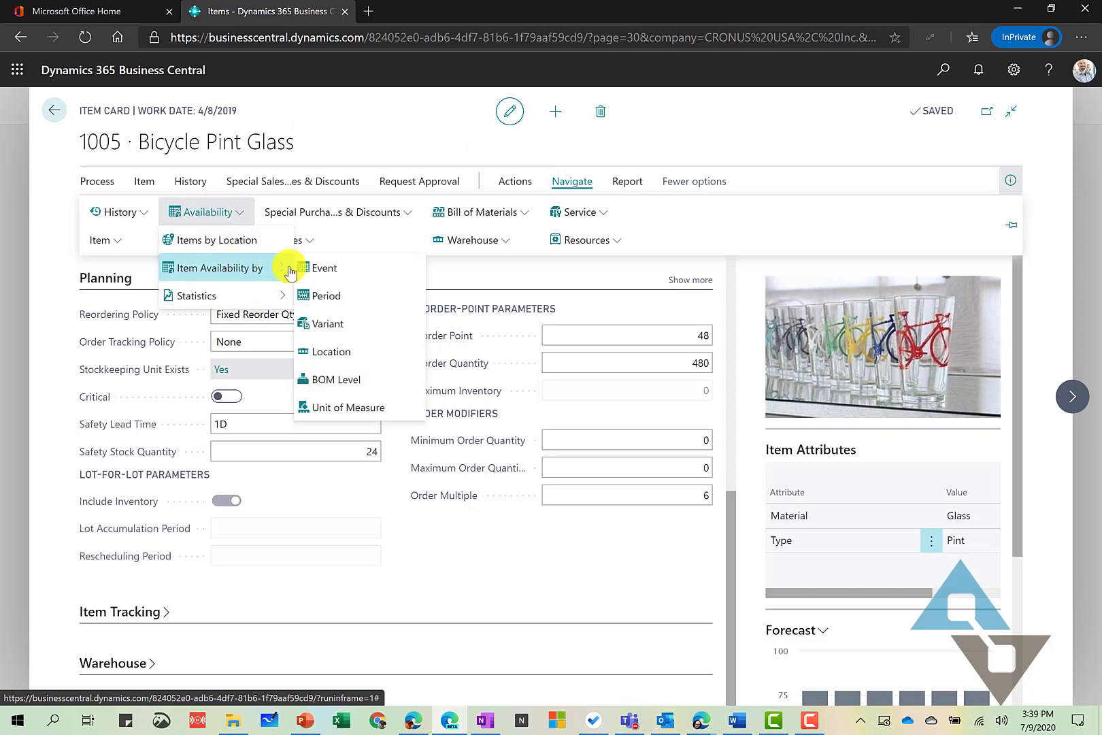
pyautogui.click(340, 325)
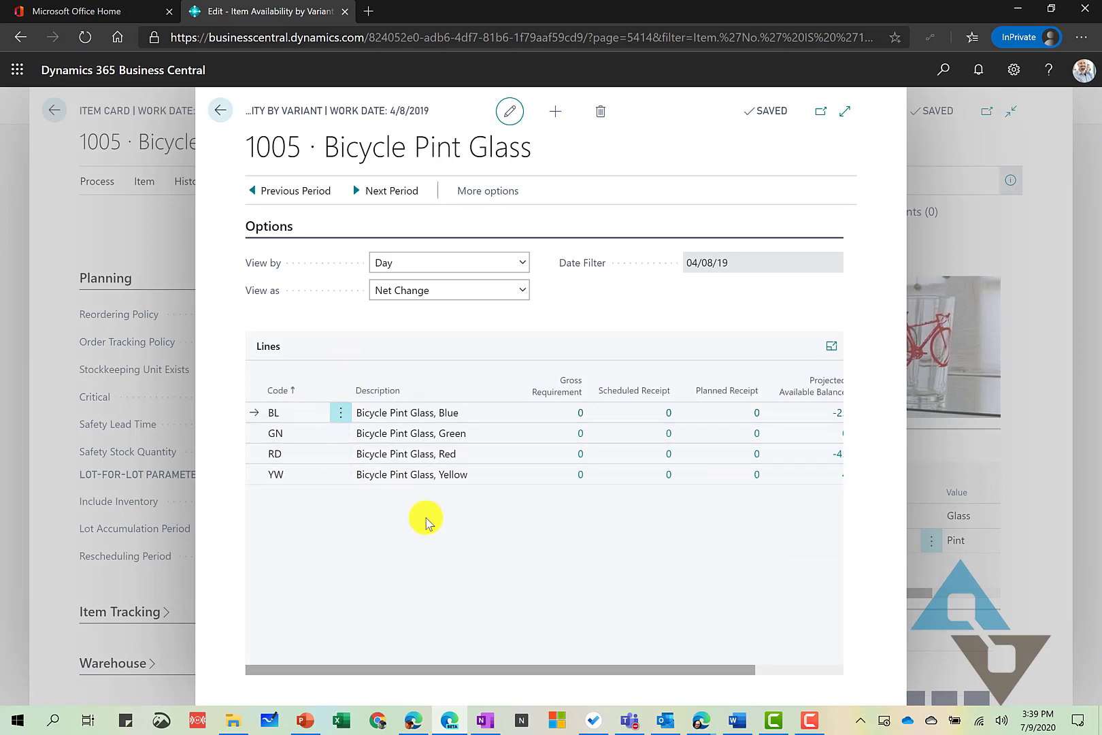
pyautogui.moveTo(523, 673); pyautogui.dragTo(640, 683)
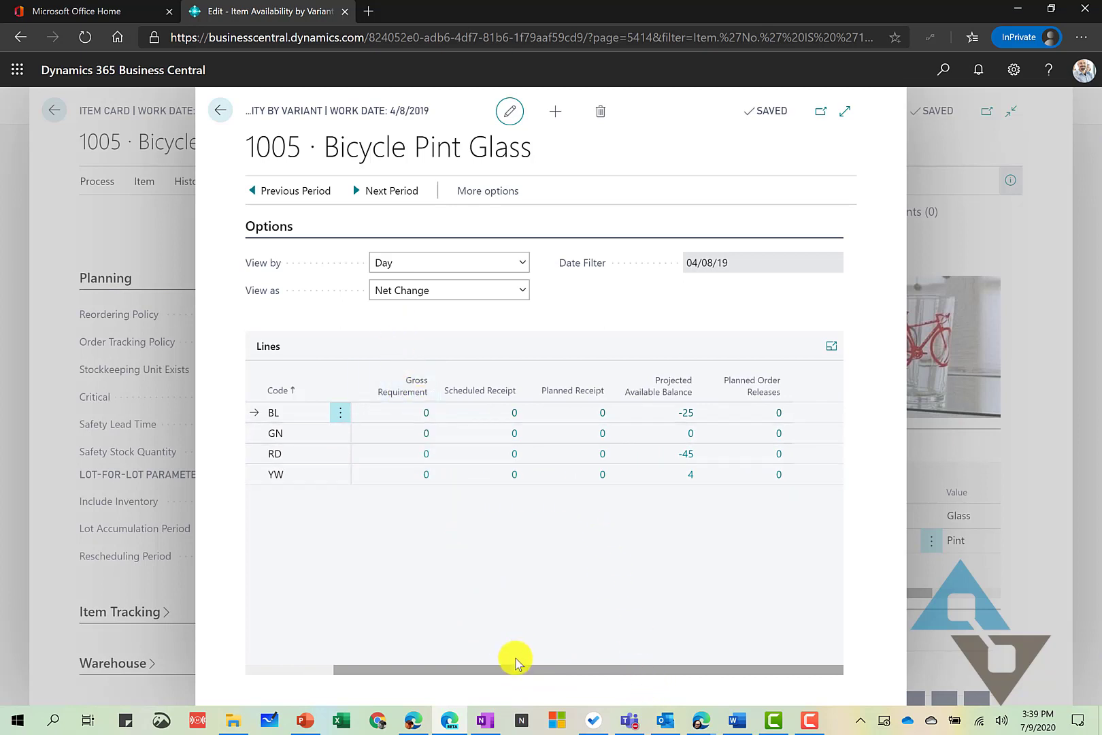
pyautogui.moveTo(556, 672)
pyautogui.mouseDown()
pyautogui.moveTo(460, 676)
pyautogui.moveTo(569, 670)
pyautogui.mouseUp()
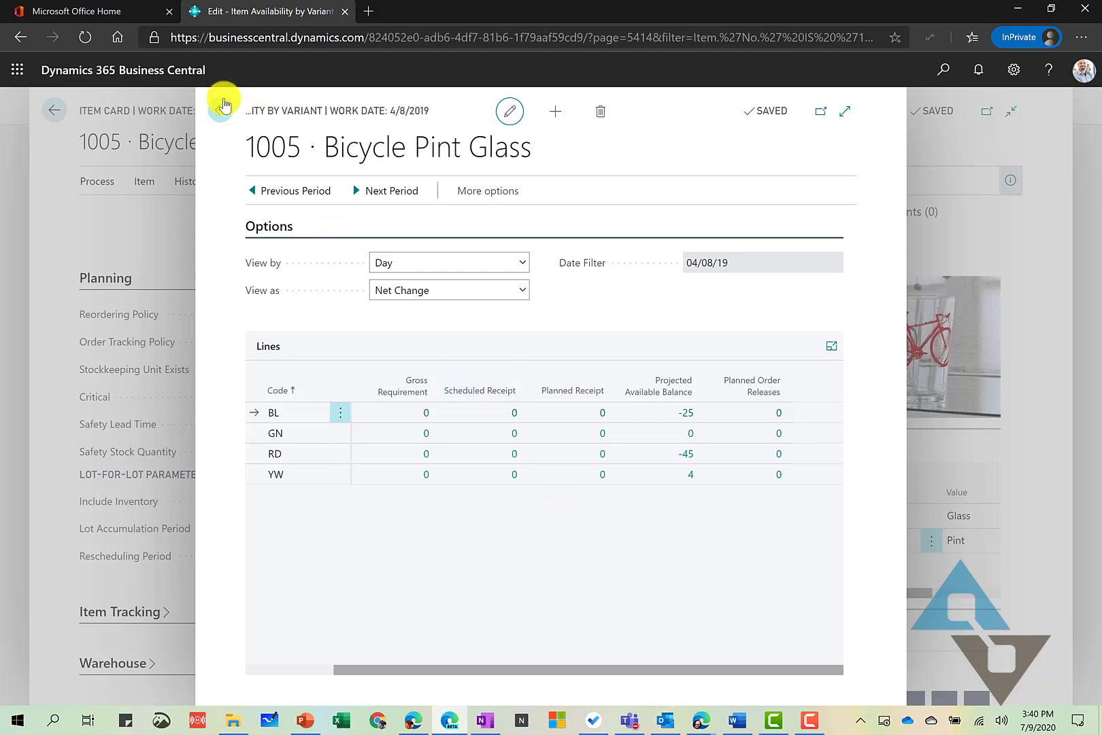
pyautogui.click(225, 110)
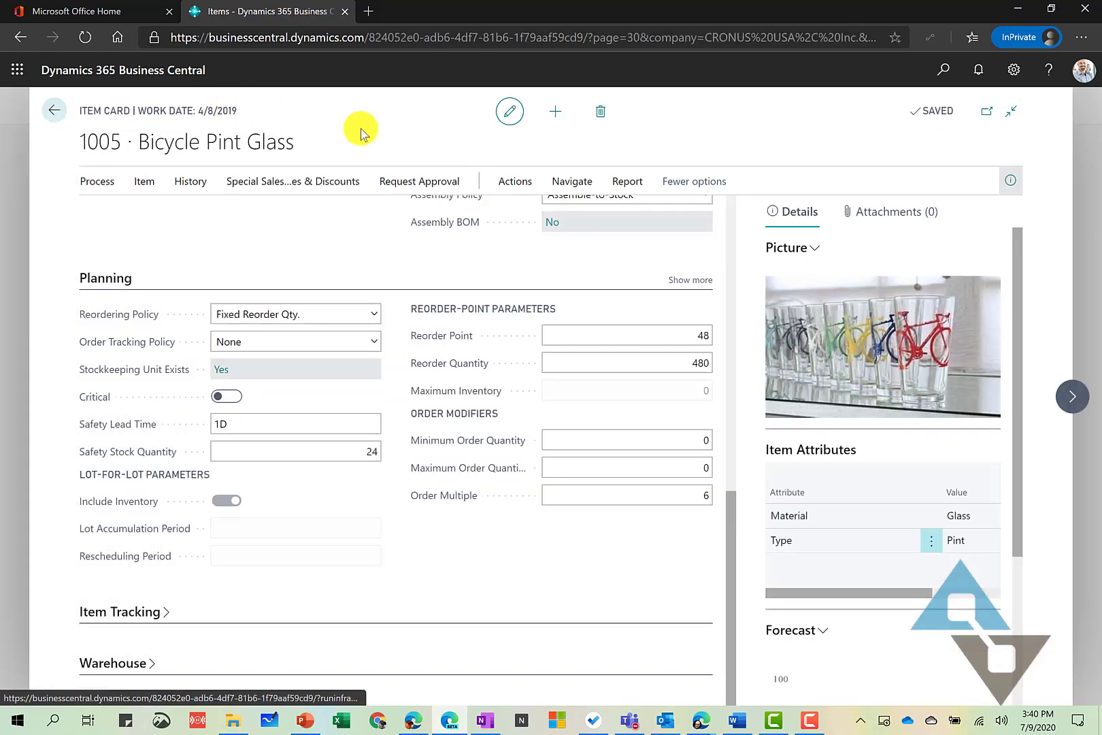
# Open the item's availability by event and expand the 04/08/19 day to examine its source document and projected balance columns.
pyautogui.click(568, 181)
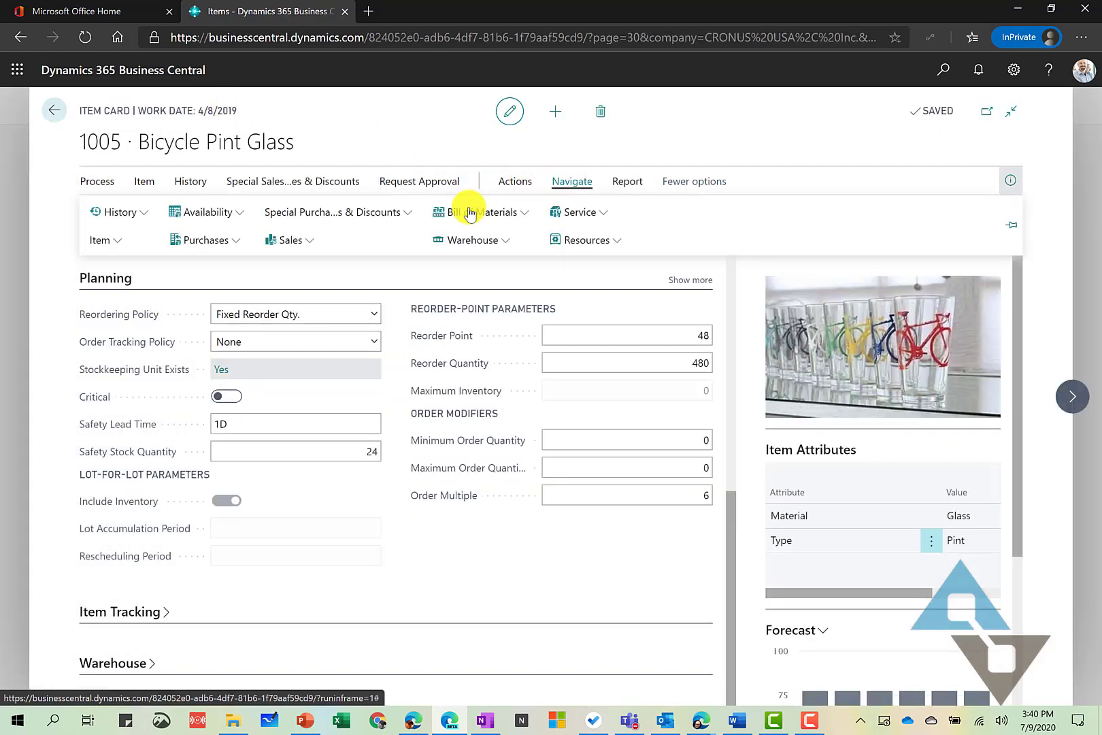
pyautogui.click(215, 214)
pyautogui.moveTo(227, 266)
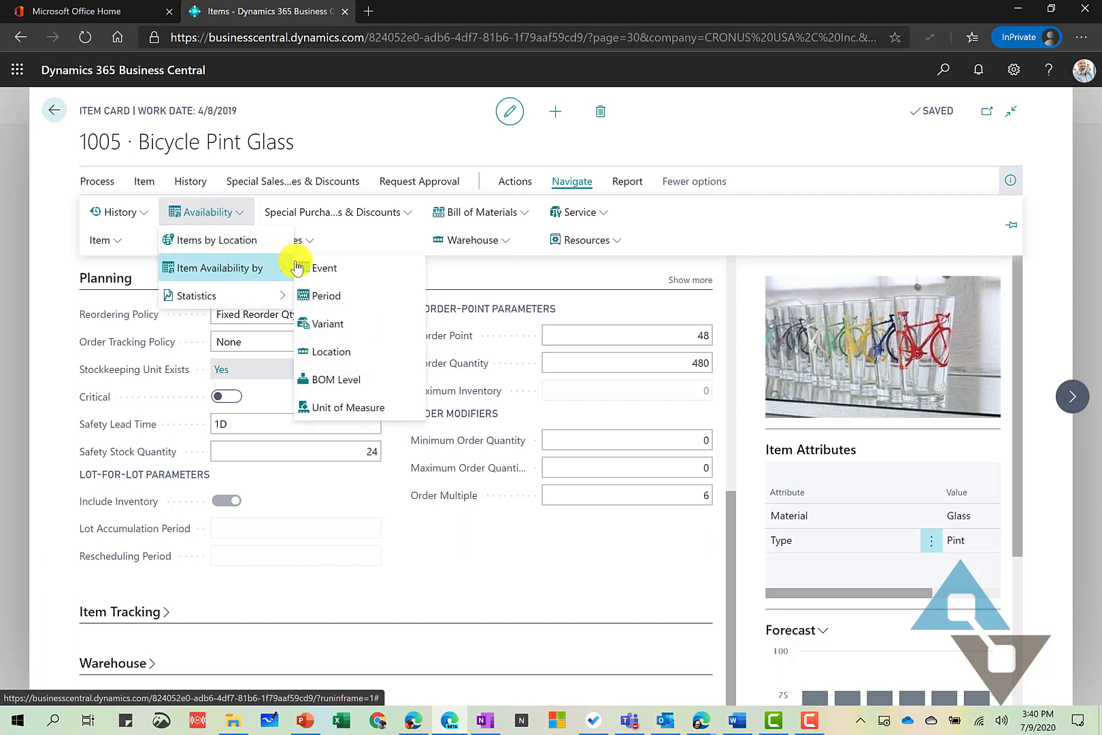
pyautogui.click(327, 268)
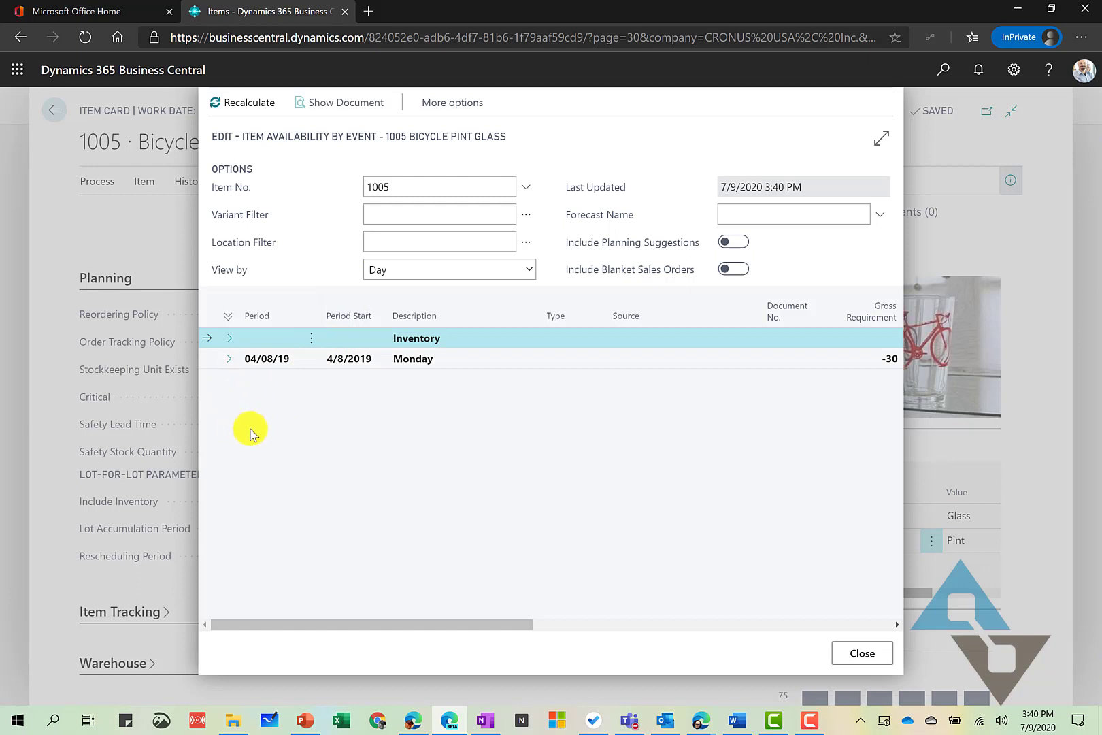
pyautogui.click(385, 214)
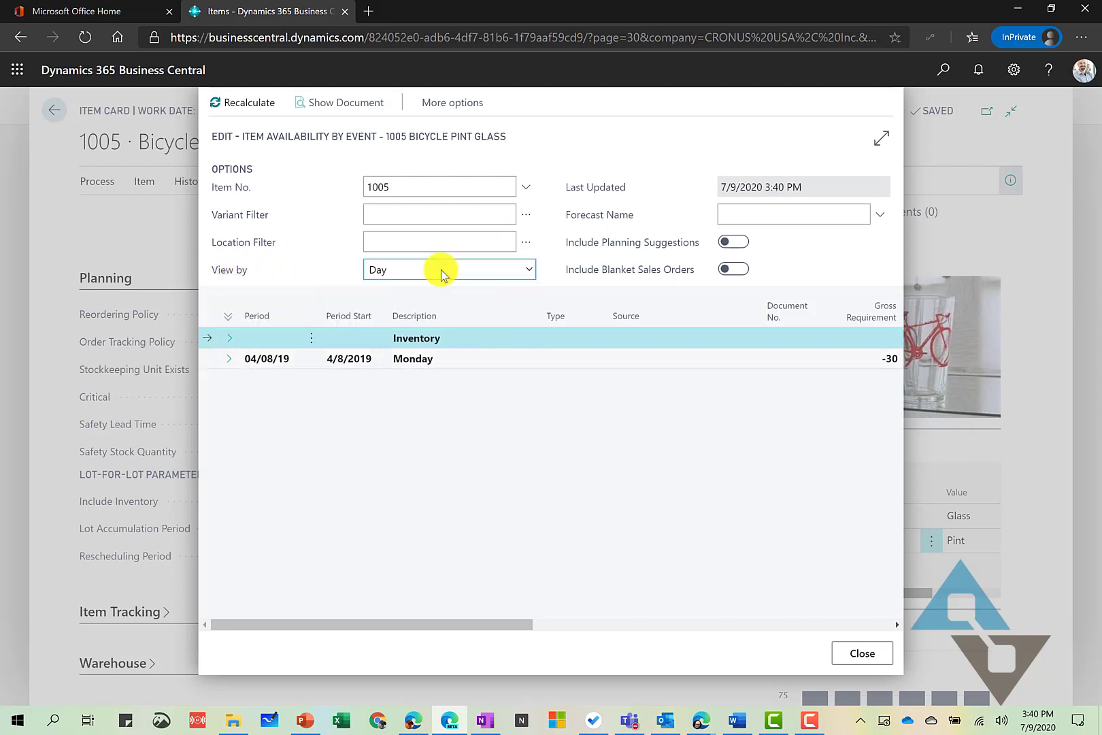
pyautogui.click(230, 366)
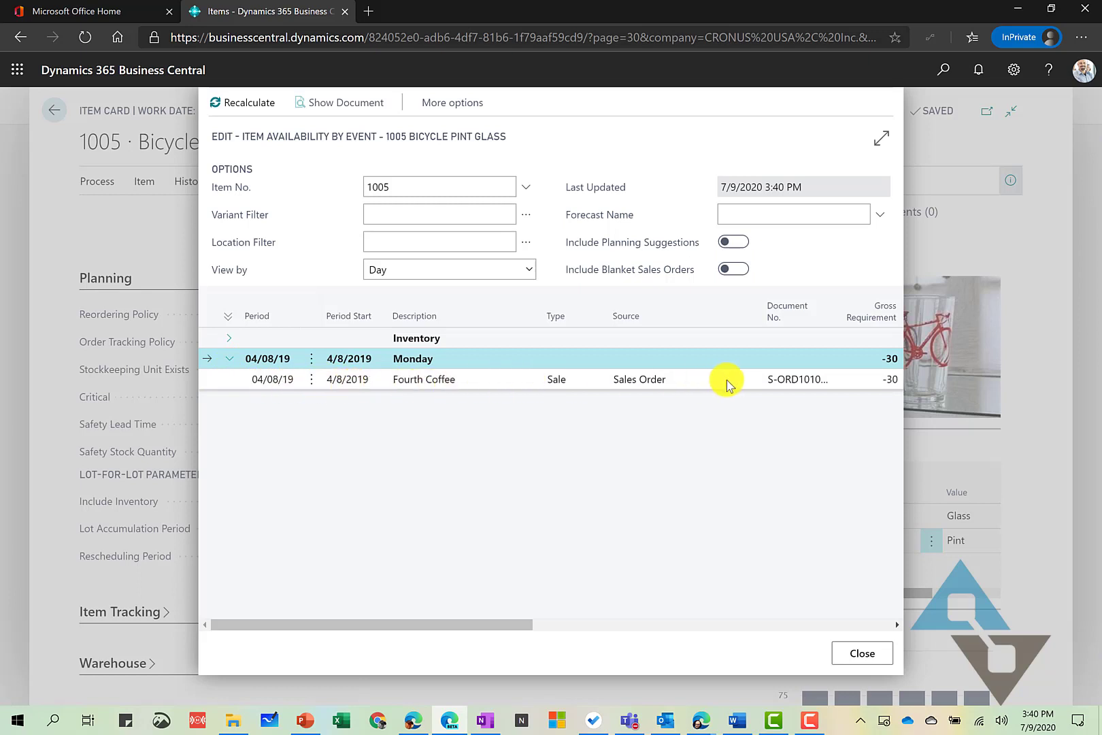
pyautogui.moveTo(512, 621); pyautogui.dragTo(717, 640)
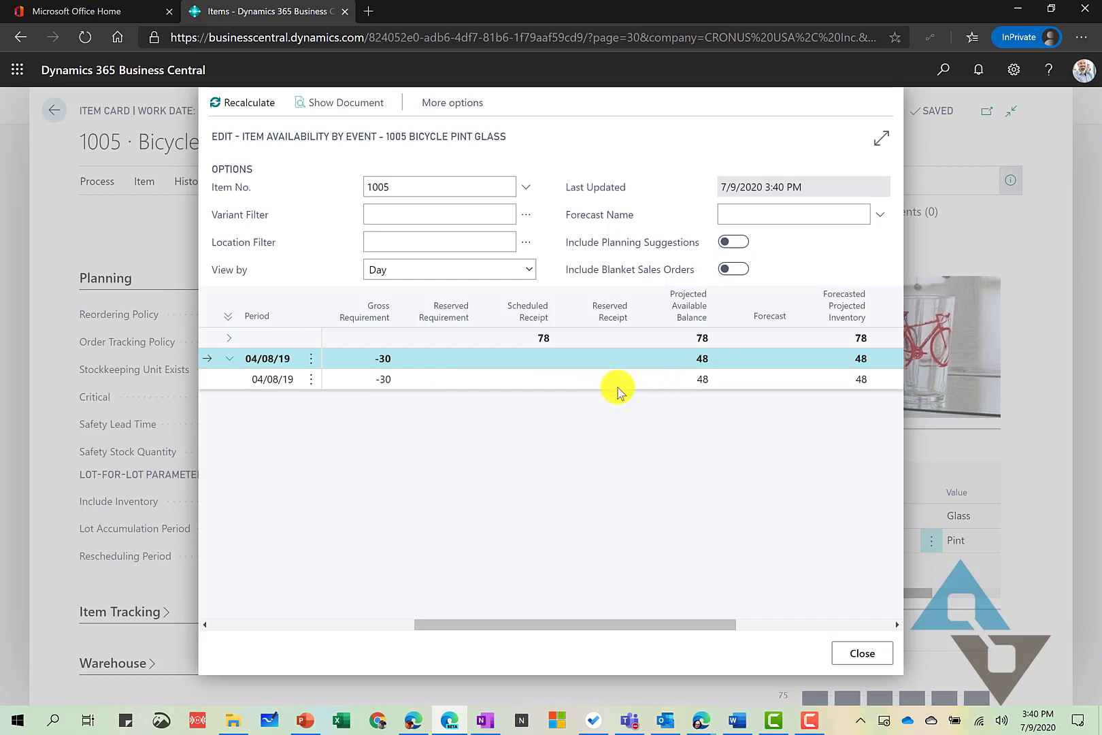
pyautogui.moveTo(491, 631); pyautogui.dragTo(393, 632)
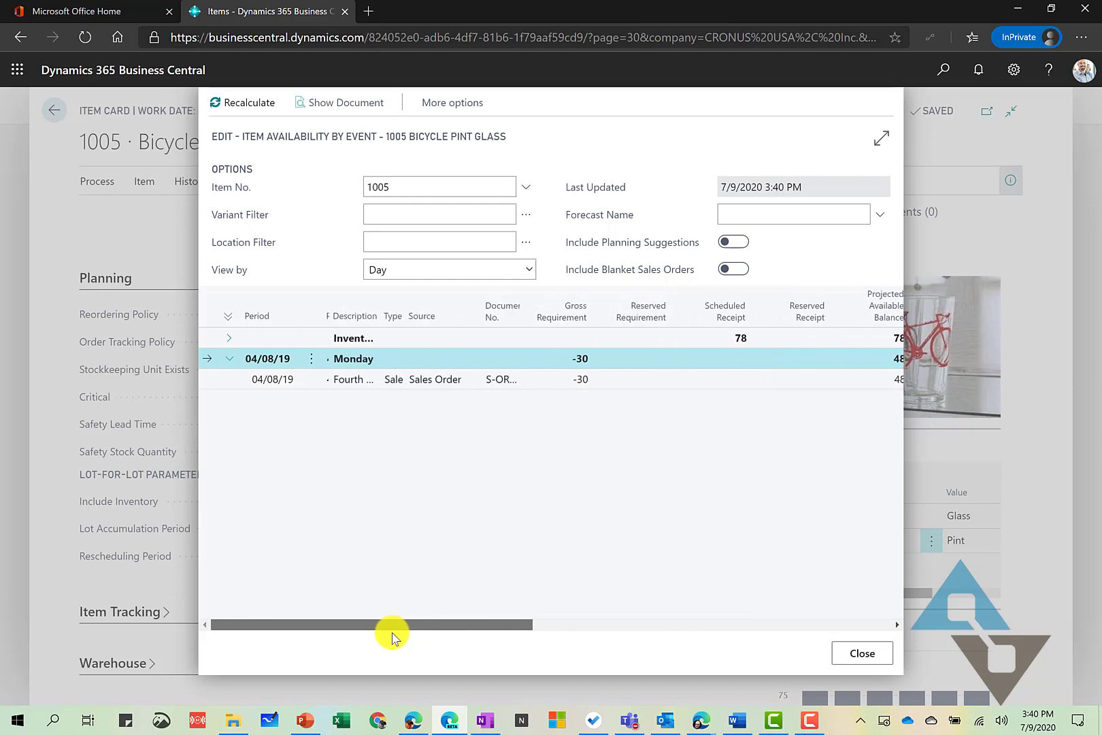
# View the availability events by Week, expand the 04/08/19 week, and check the other period options while keeping Week.
pyautogui.click(530, 272)
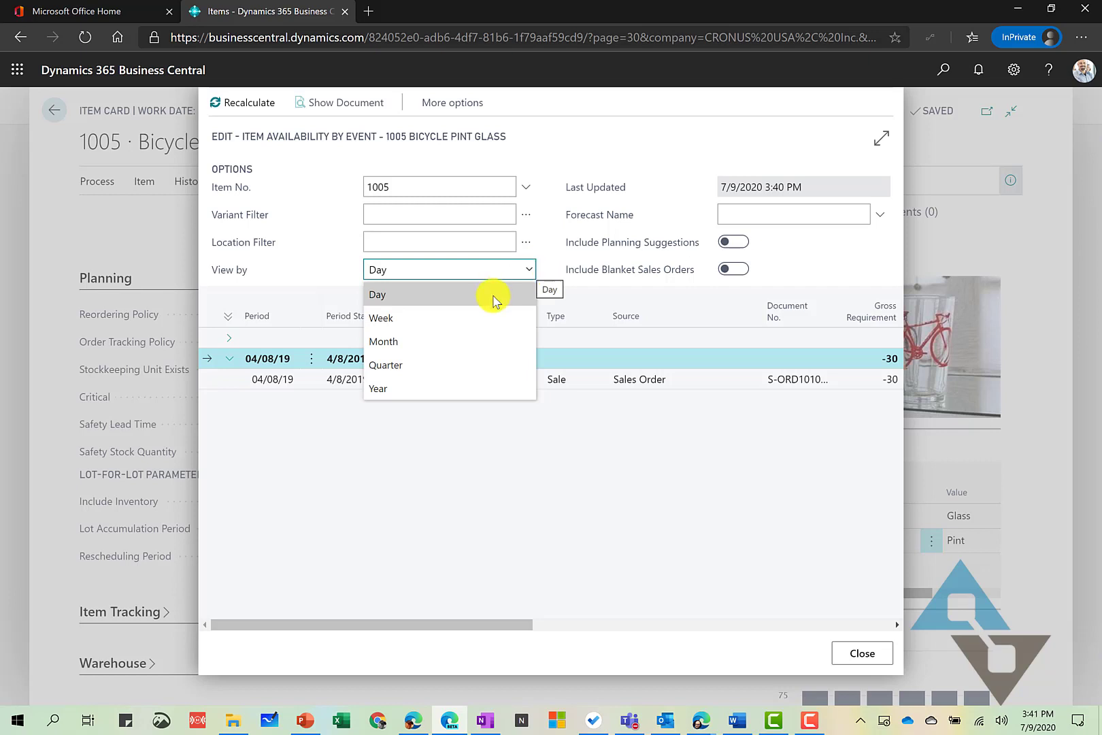
pyautogui.click(460, 323)
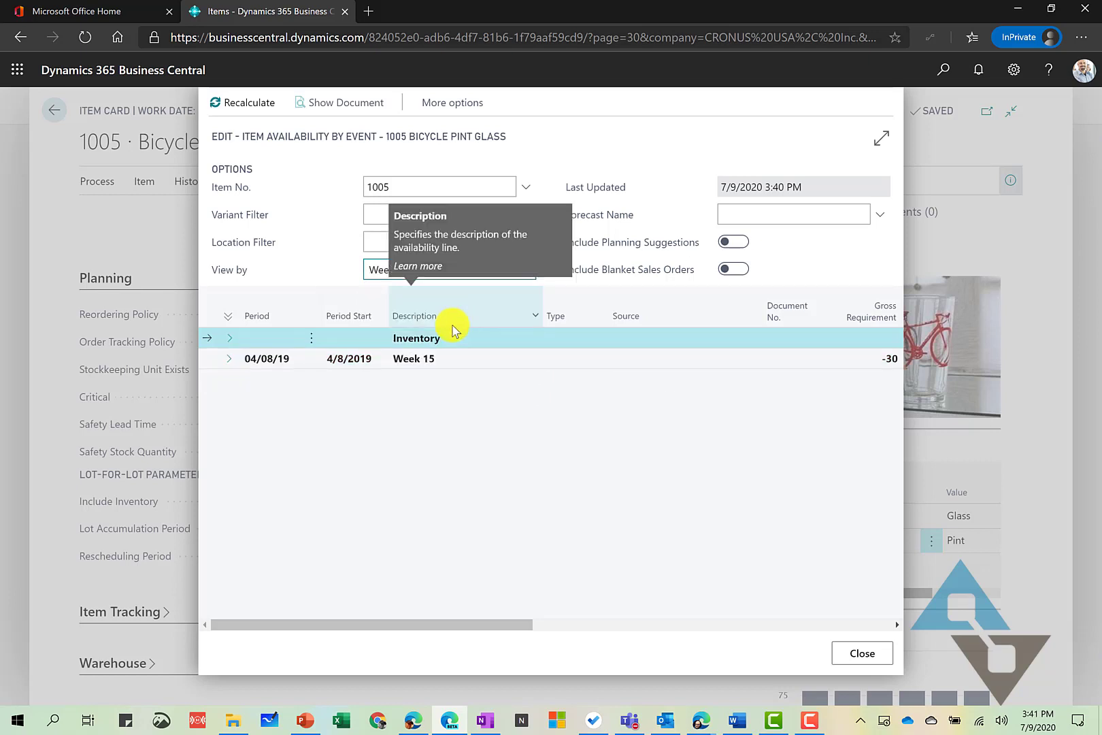
pyautogui.click(229, 359)
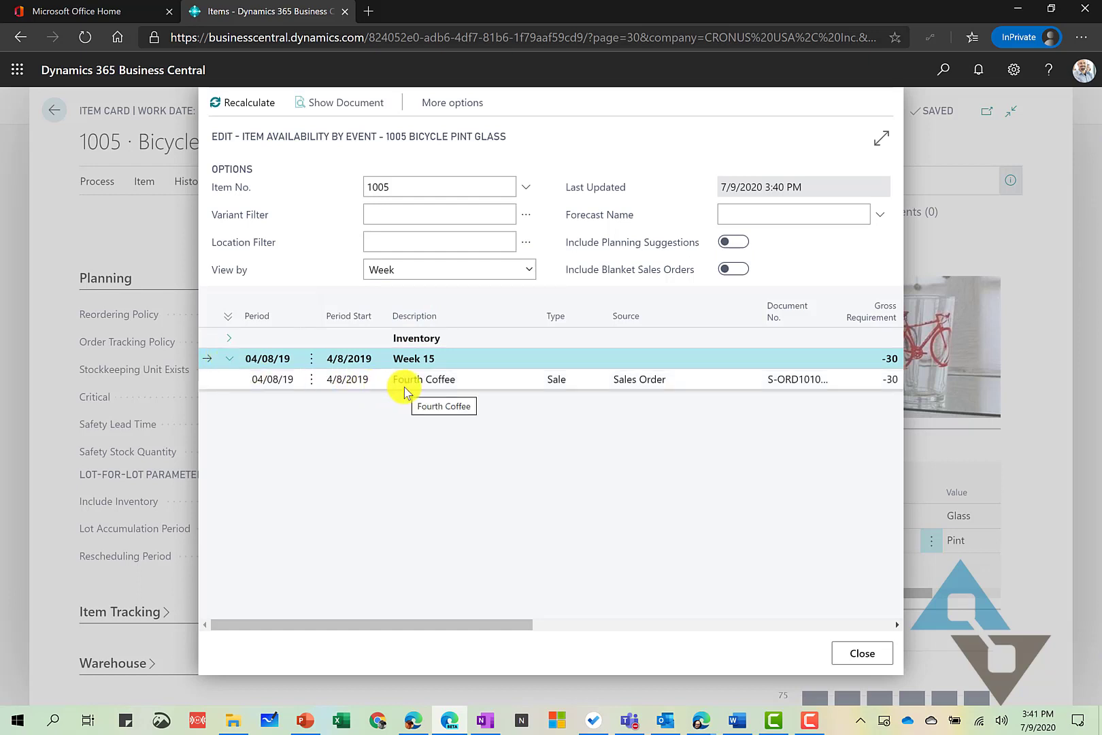
pyautogui.click(531, 271)
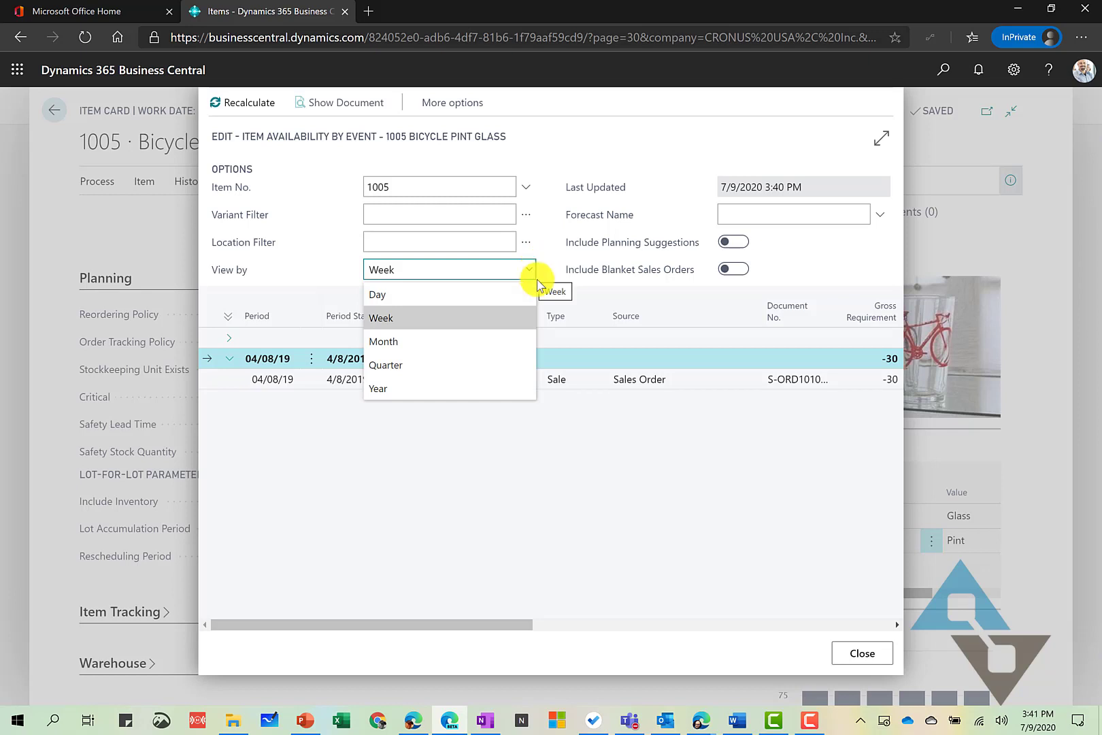
pyautogui.click(550, 455)
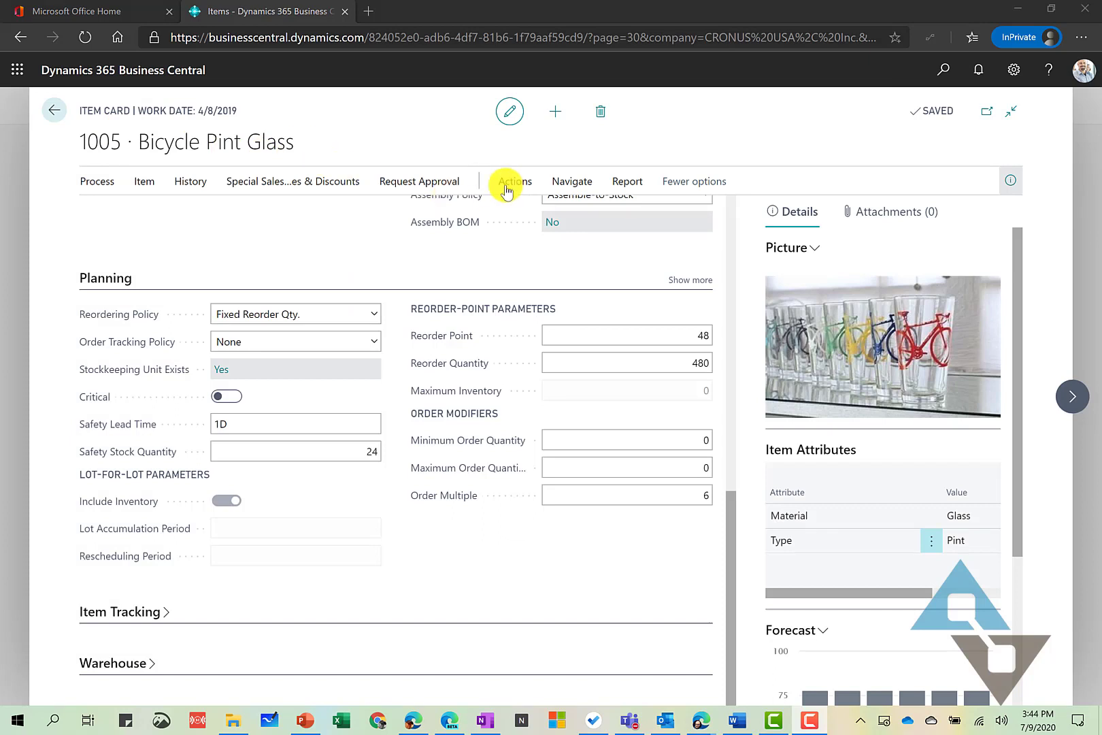
# Open the turnover statistics for the Bicycle Pint Glass item.
pyautogui.click(581, 185)
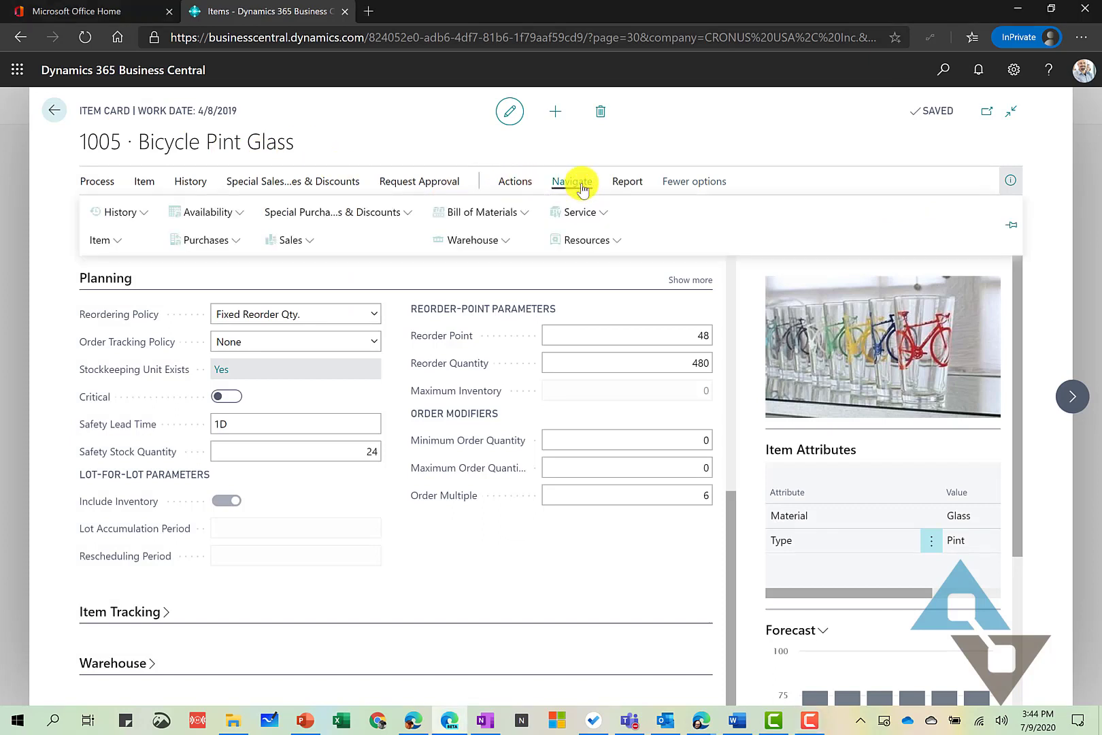
pyautogui.click(228, 217)
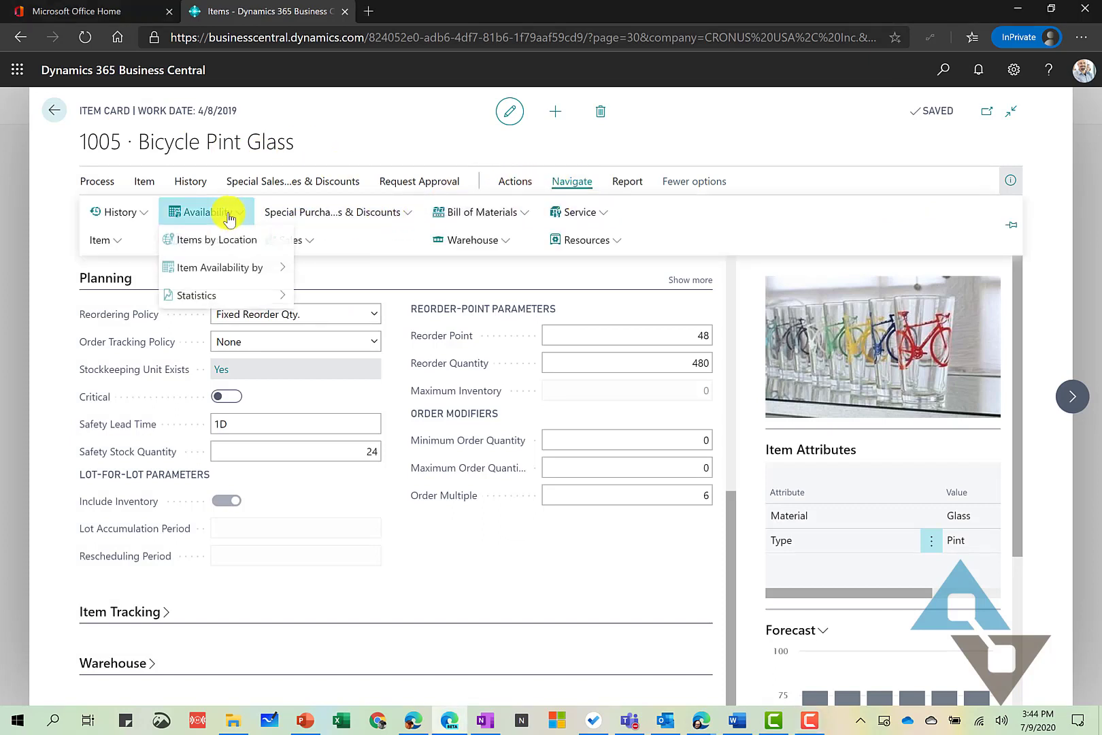
pyautogui.moveTo(212, 298)
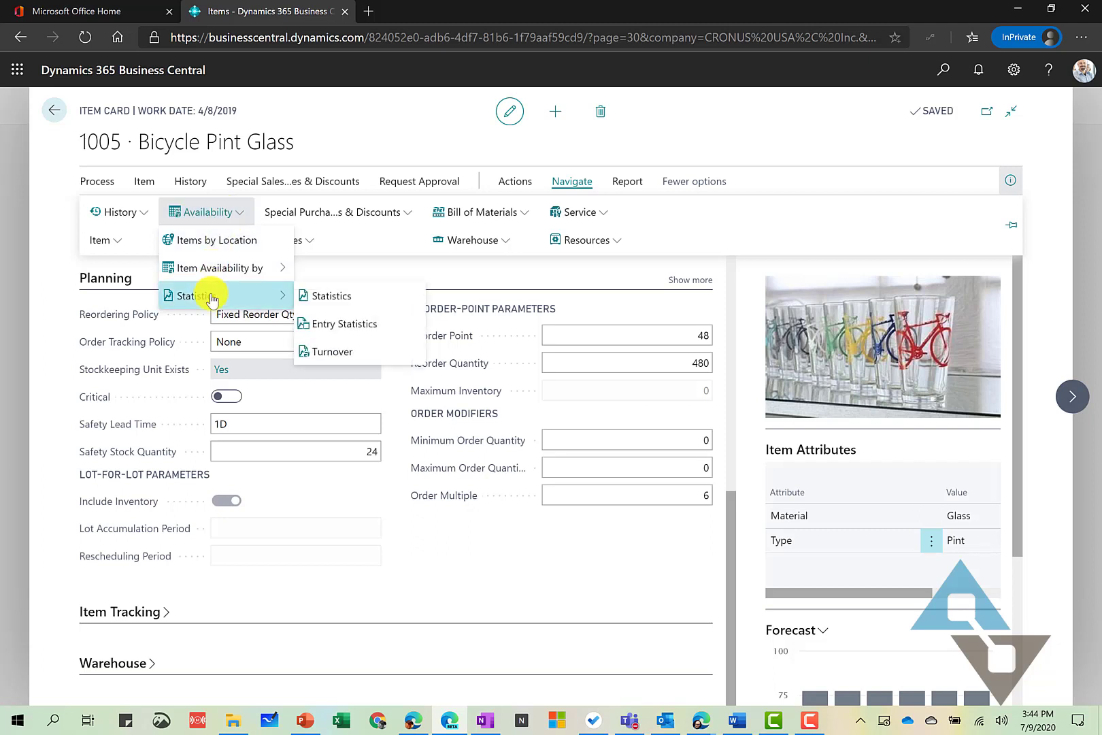
pyautogui.click(332, 351)
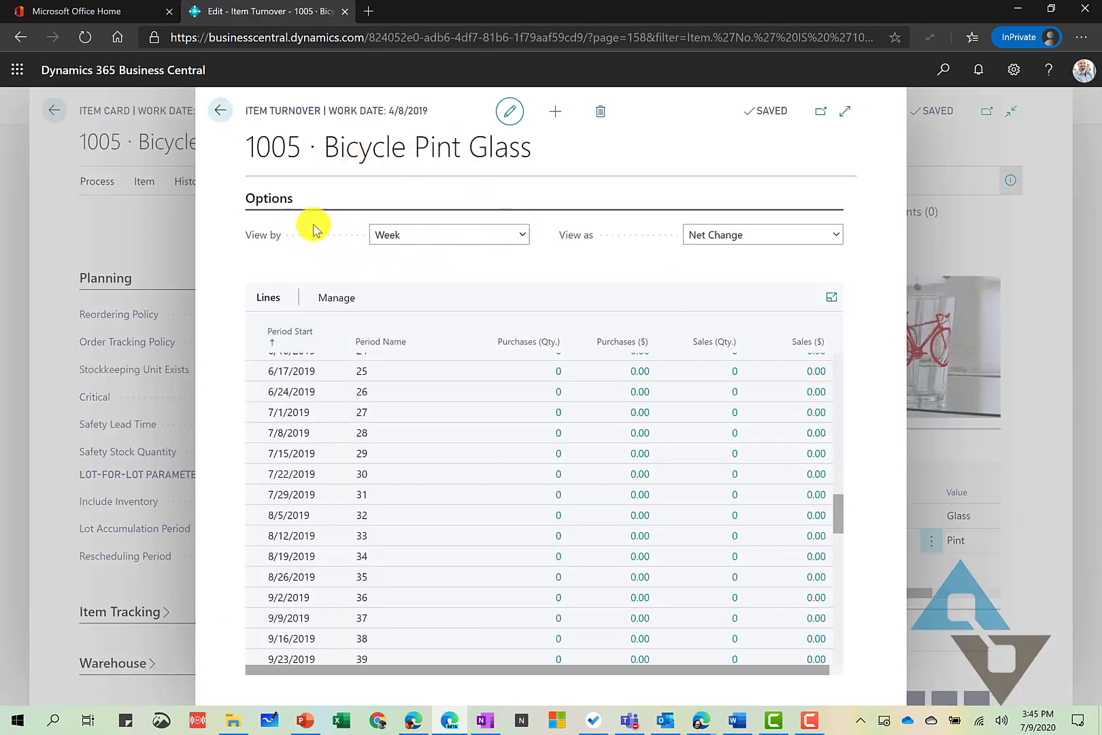
# View the item turnover by Month, examine the purchases and sales columns, and show the amounts as Balance at Date.
pyautogui.click(380, 235)
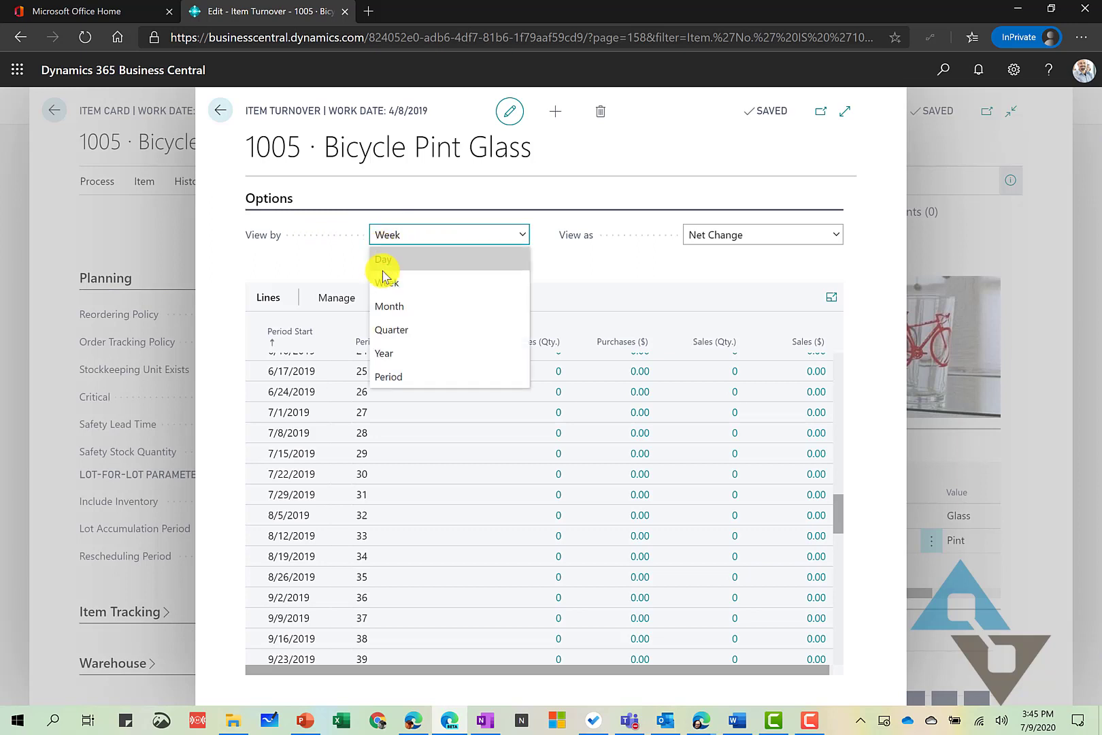
pyautogui.click(394, 311)
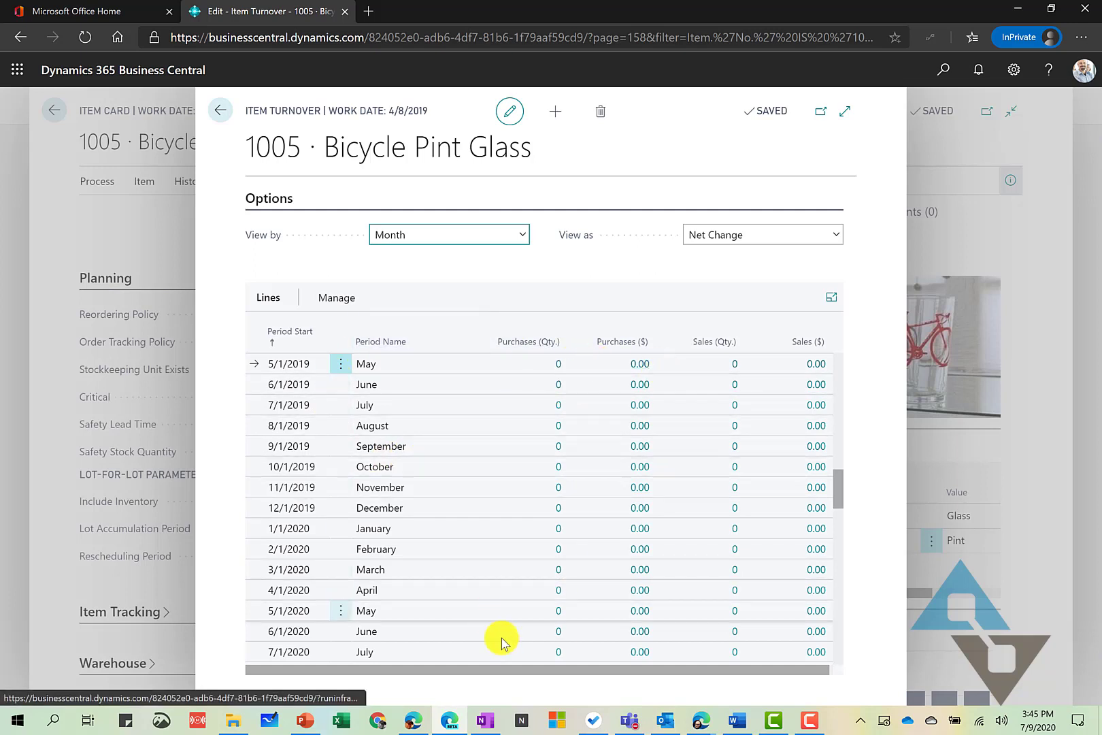
pyautogui.moveTo(566, 670); pyautogui.dragTo(647, 674)
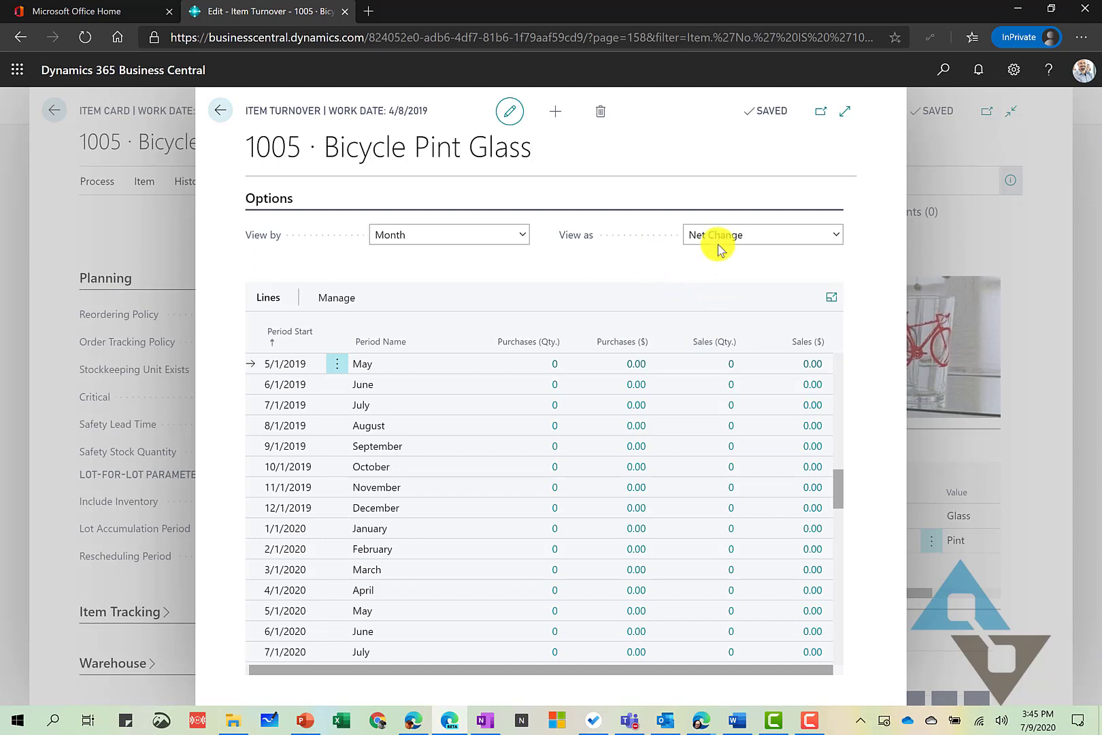
pyautogui.click(765, 236)
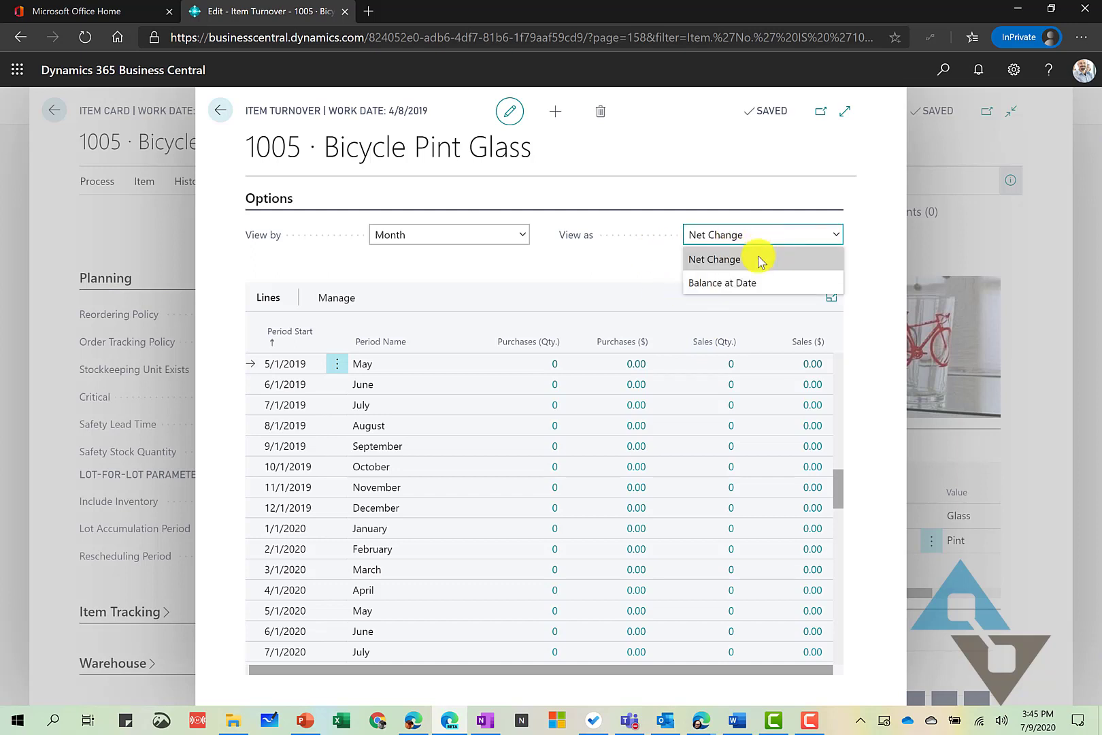
pyautogui.click(750, 284)
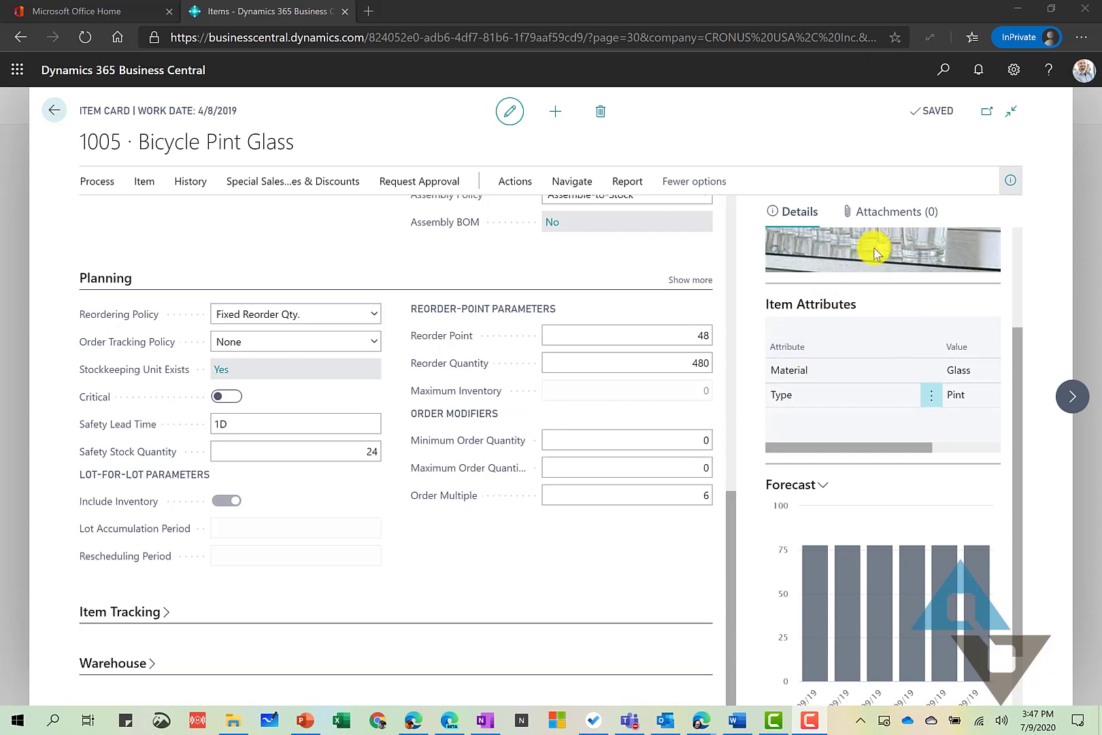
# Examine the item's inventory forecast chart and check the available forecast actions without running any.
pyautogui.scroll(-1, 876, 384)
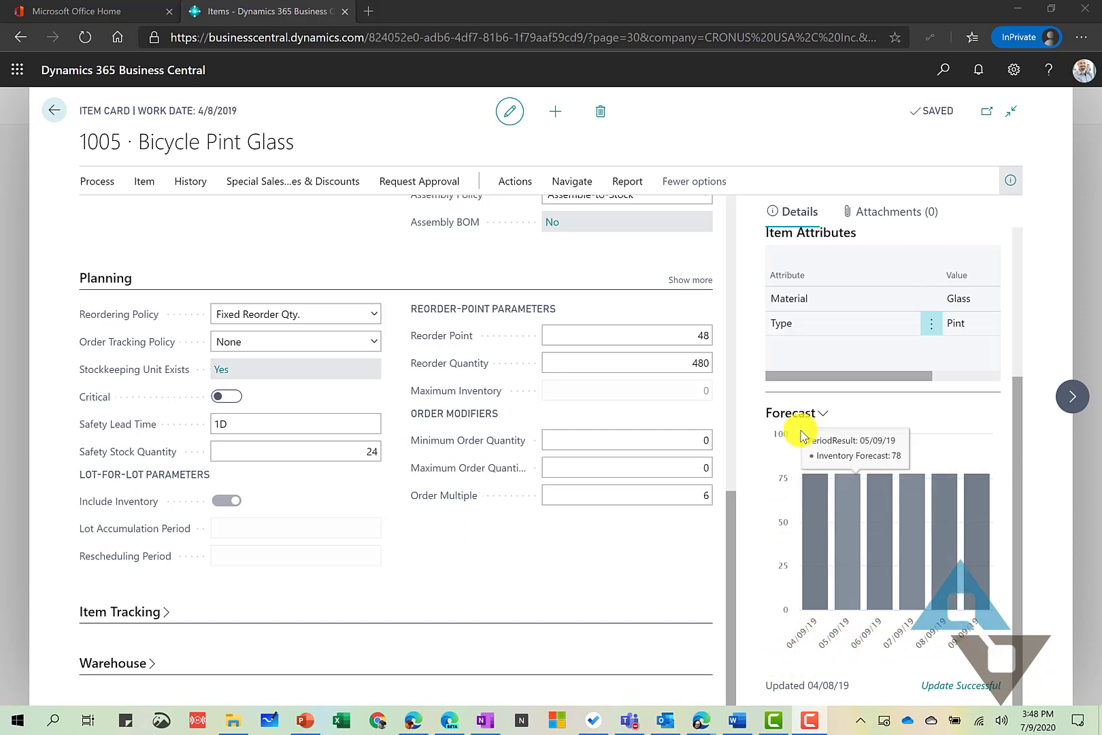
pyautogui.click(823, 412)
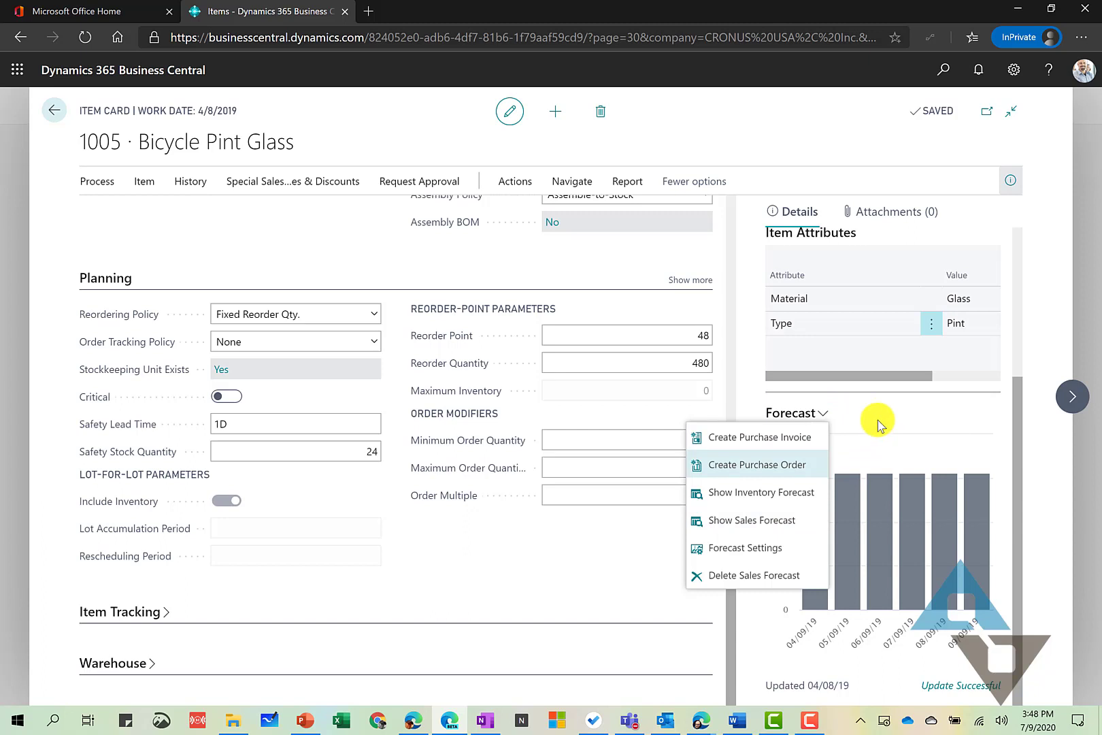
pyautogui.press('Escape')
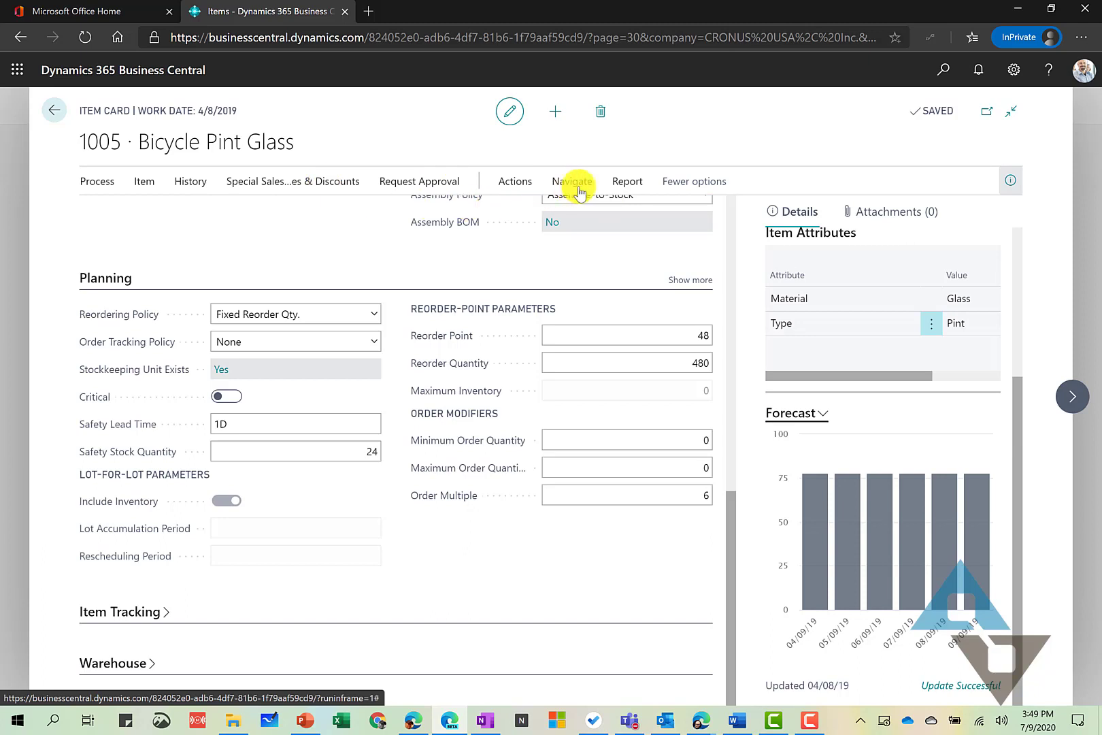
# Open the requisition worksheet, examine the due date and vendor details of the PARIS Guest Chair, black line, and return to the item card.
pyautogui.click(514, 182)
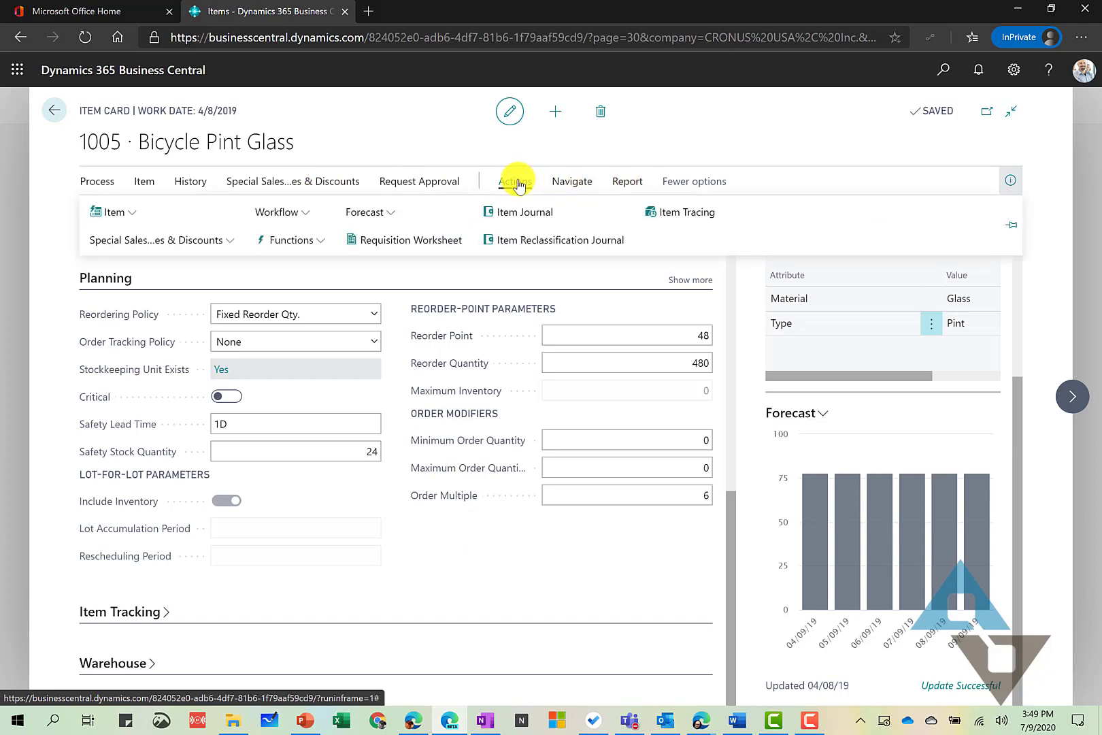
pyautogui.click(408, 242)
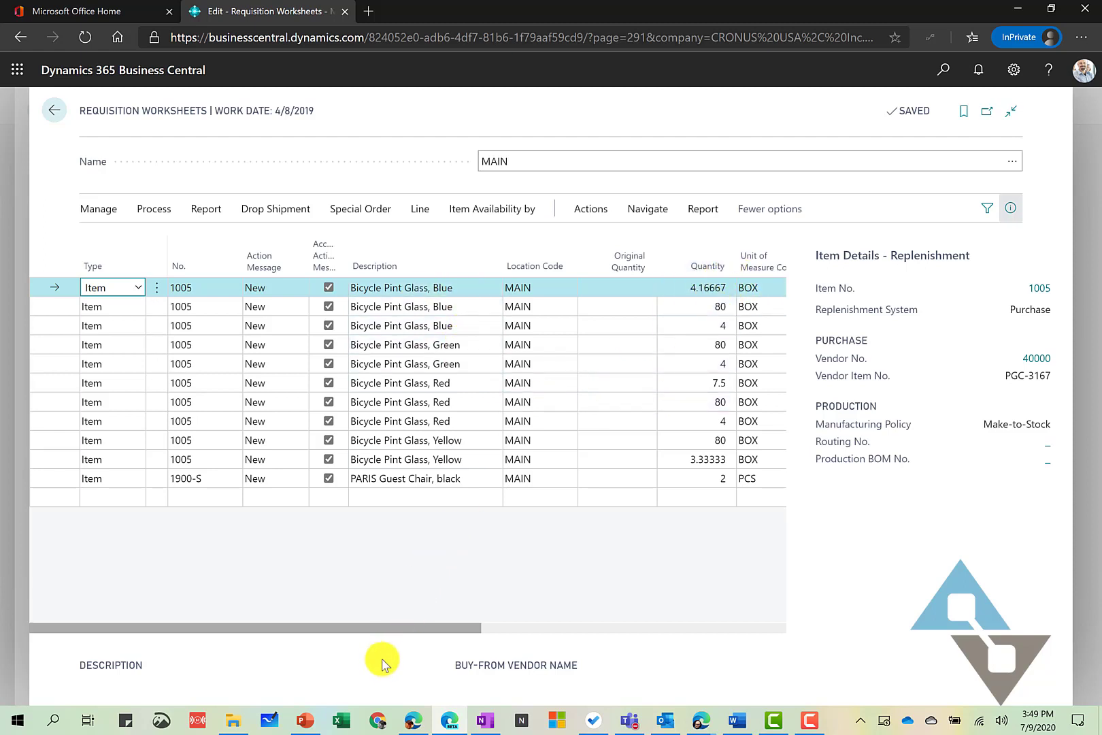
pyautogui.click(44, 480)
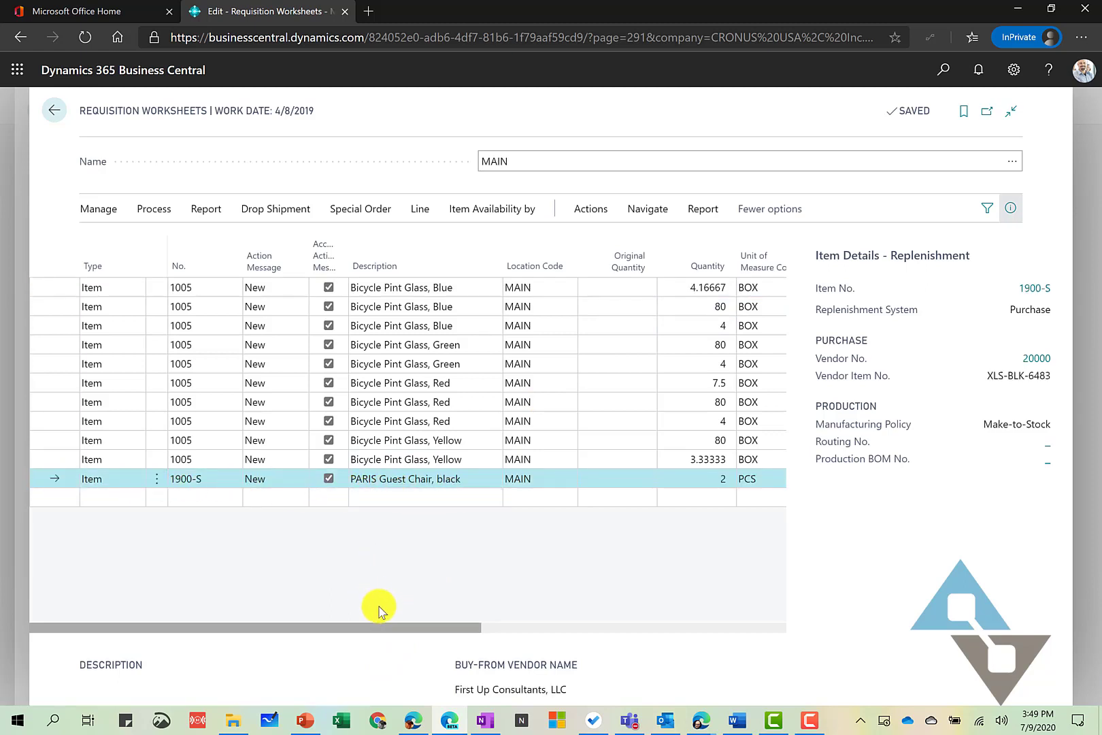
pyautogui.moveTo(399, 631); pyautogui.dragTo(692, 663)
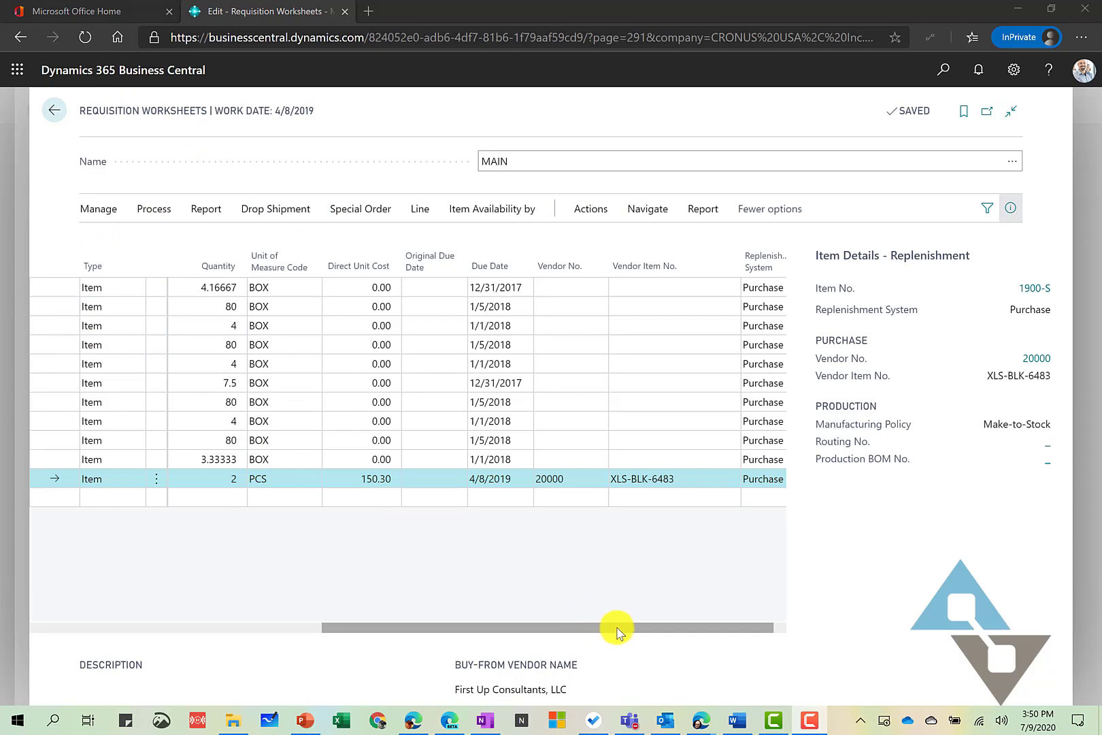
pyautogui.moveTo(615, 627); pyautogui.dragTo(131, 625)
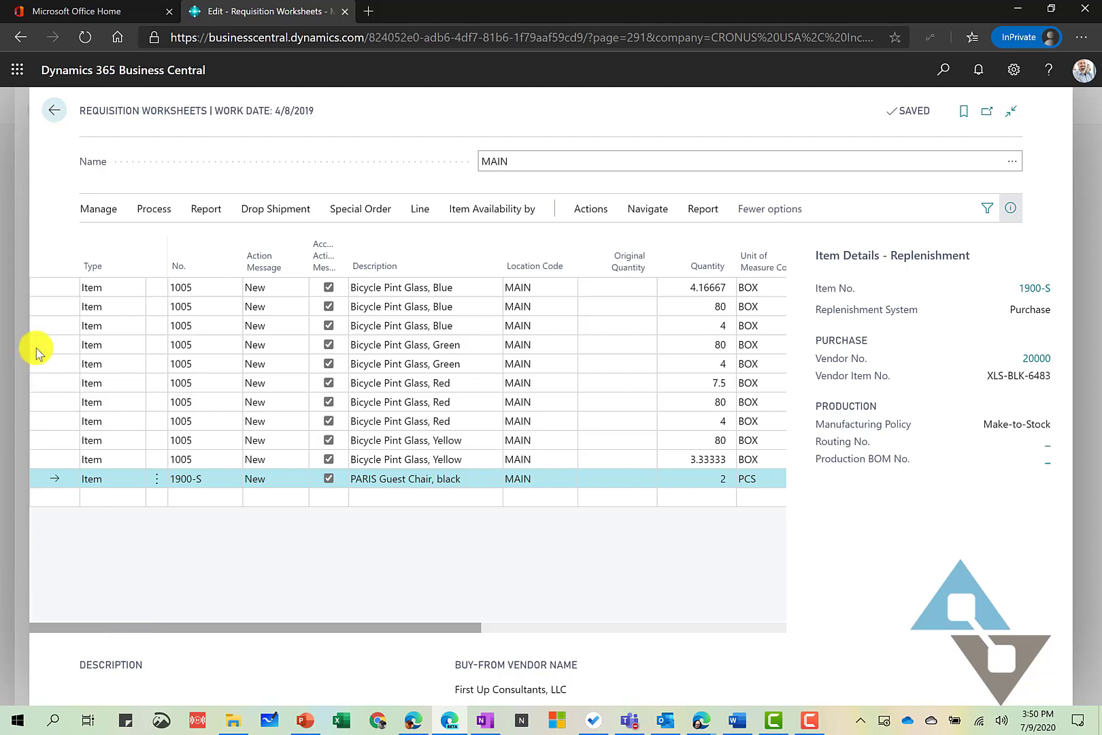
pyautogui.click(56, 112)
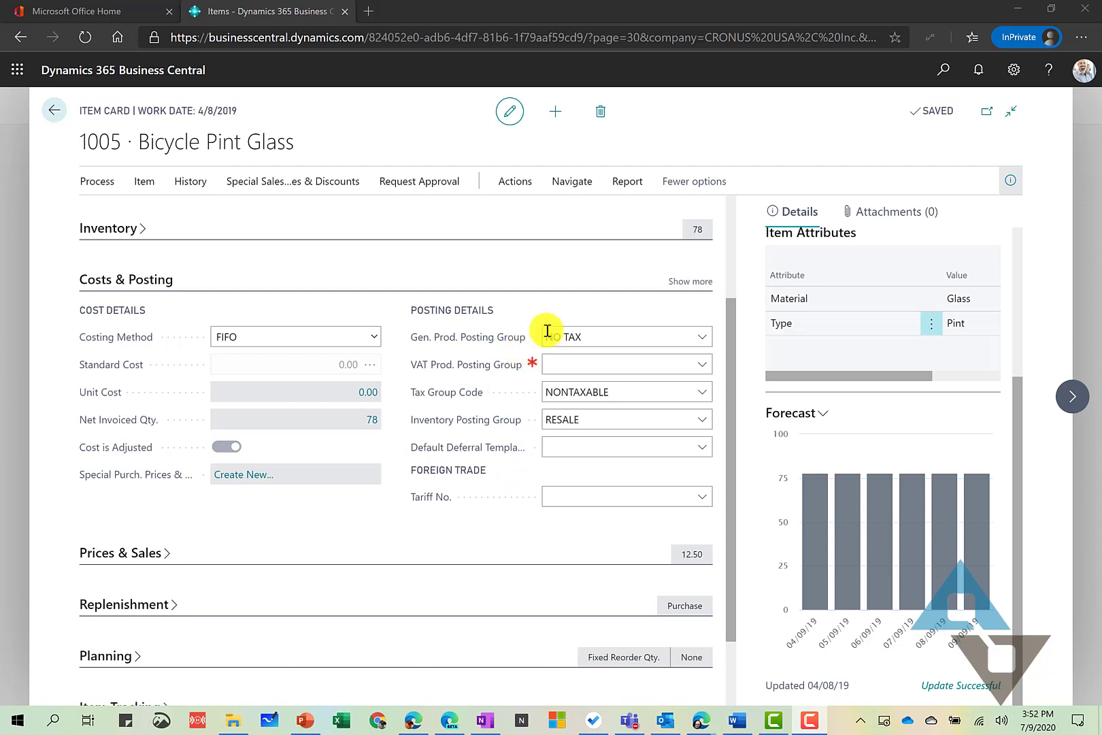
# Check the item's general product and inventory posting groups and open the General Posting Setup page through a page search.
pyautogui.click(587, 336)
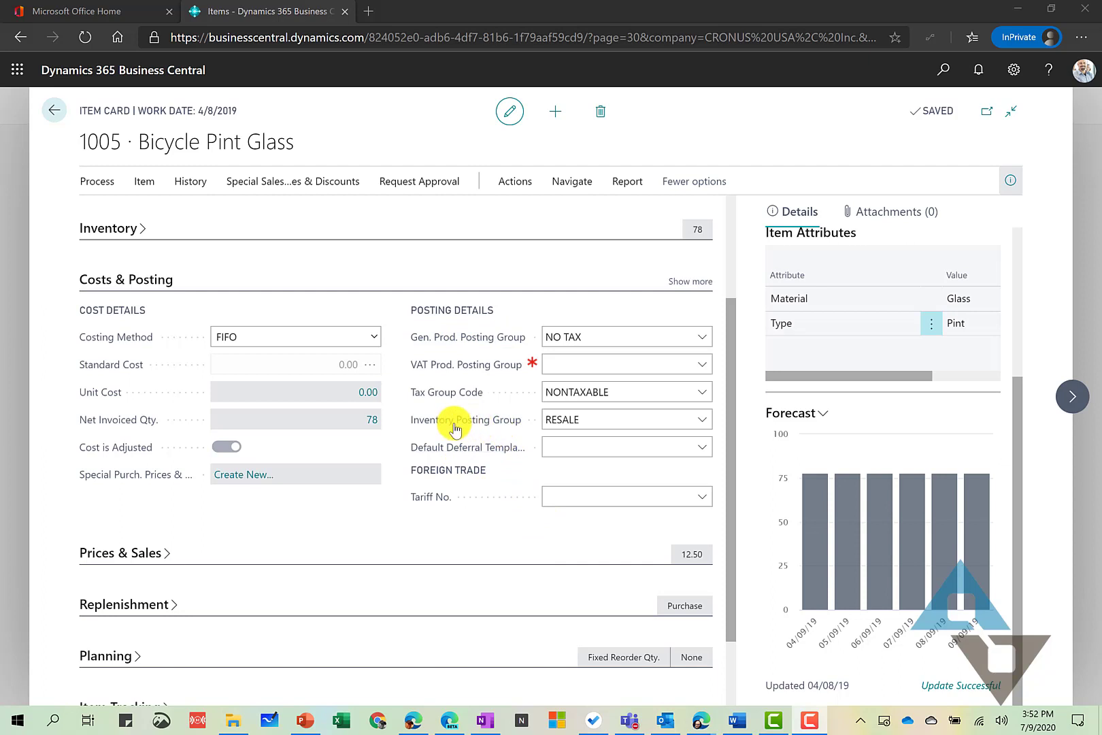
pyautogui.click(604, 424)
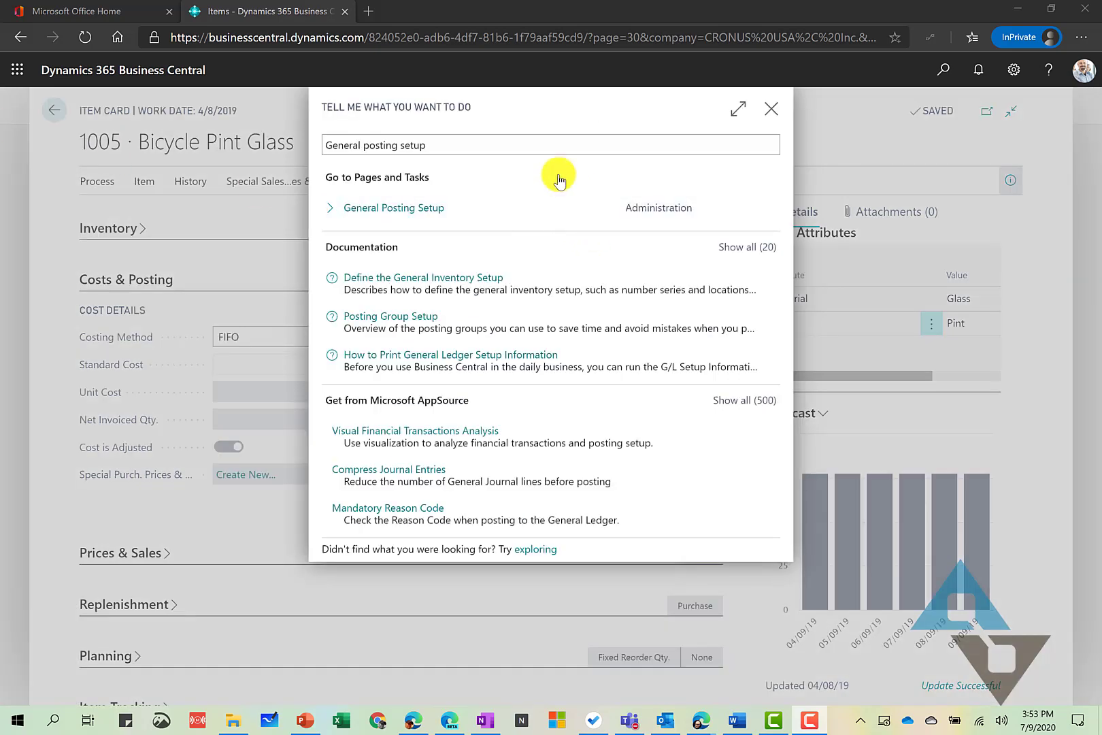
pyautogui.click(455, 153)
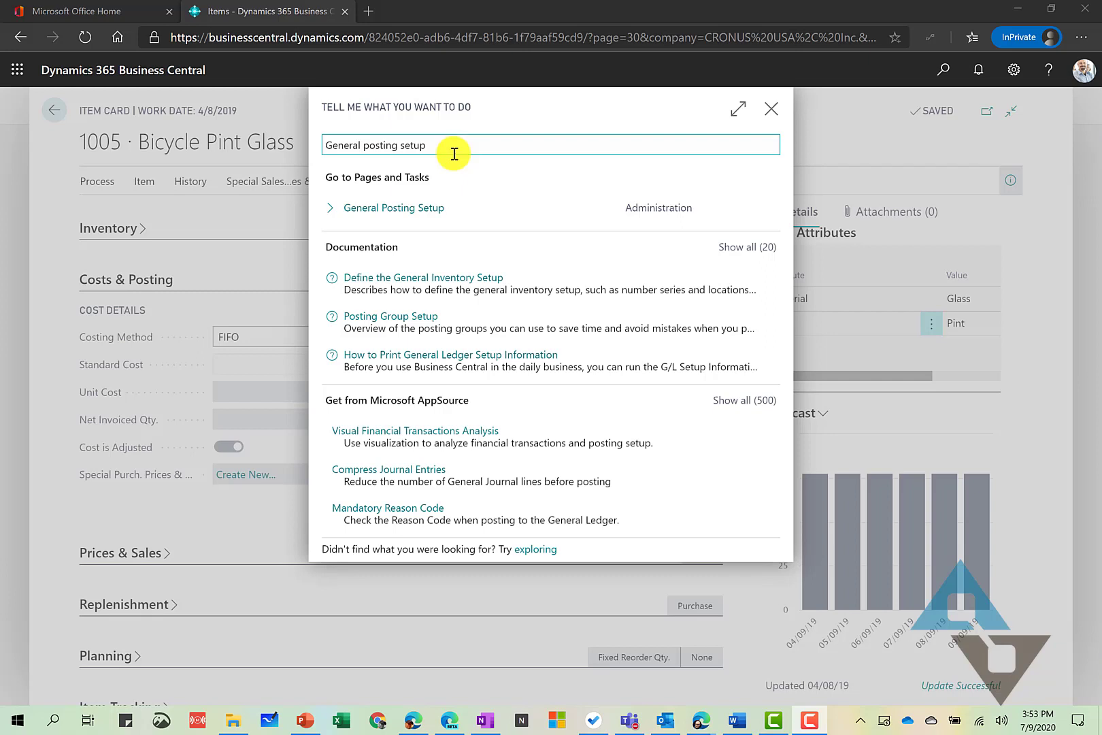
pyautogui.click(389, 208)
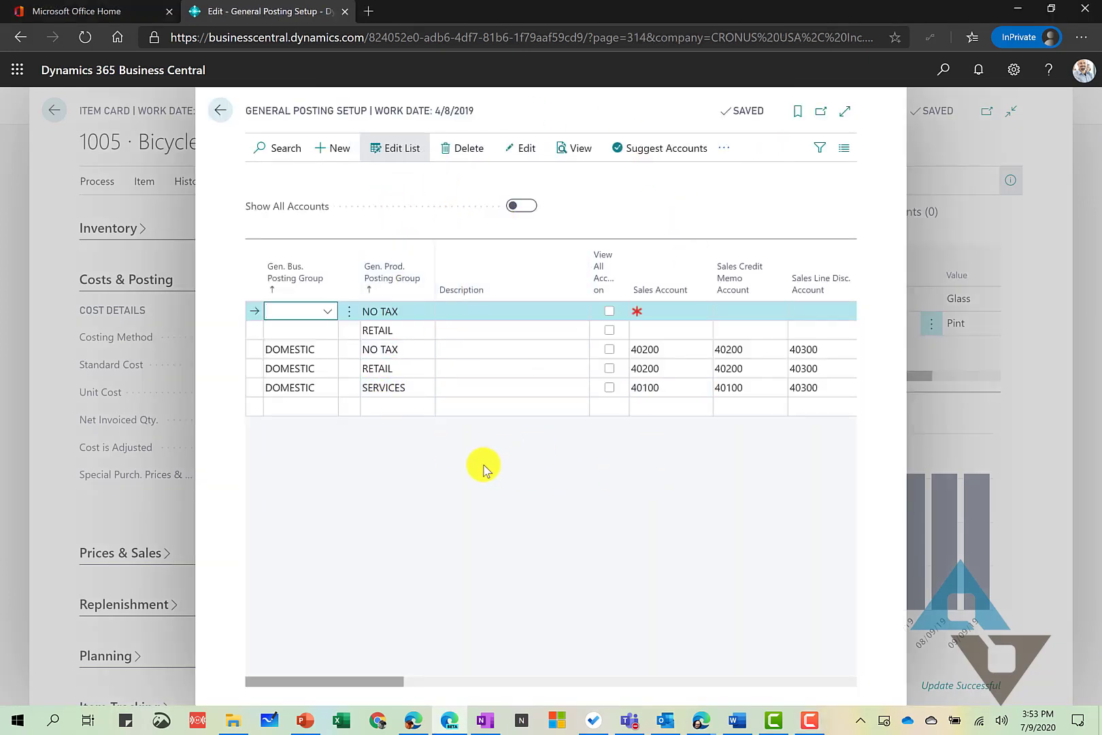
# Examine the posting group combinations and their assigned account columns in the General Posting Setup.
pyautogui.moveTo(305, 268)
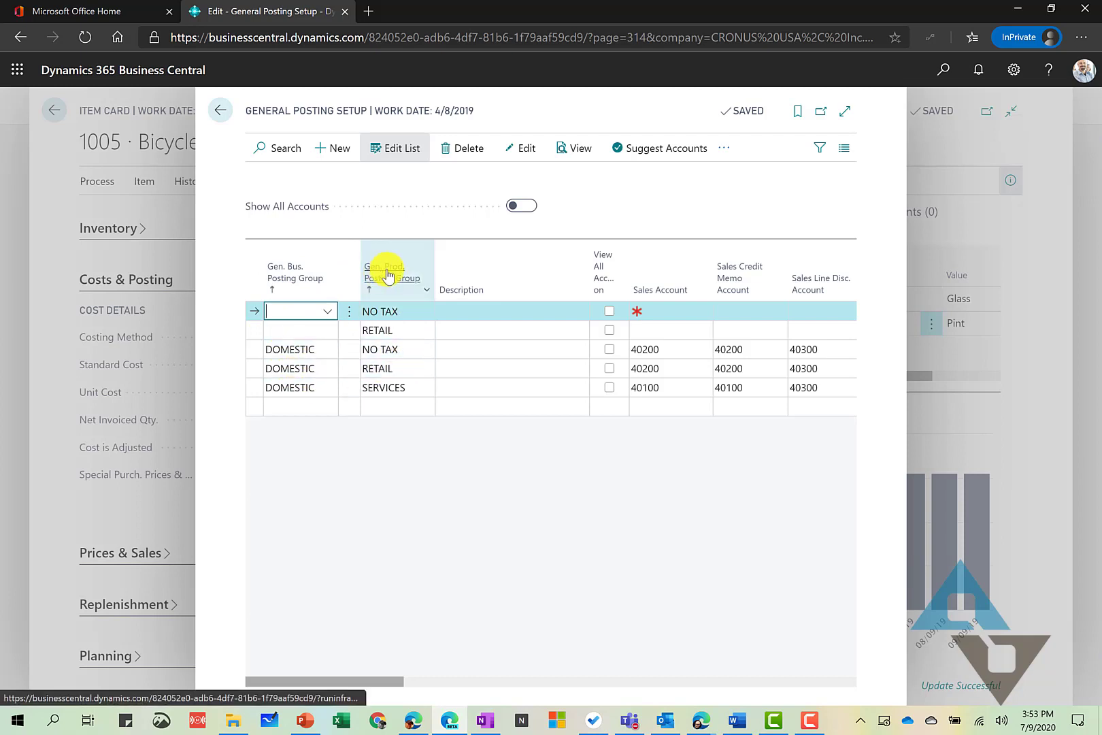
pyautogui.moveTo(388, 291)
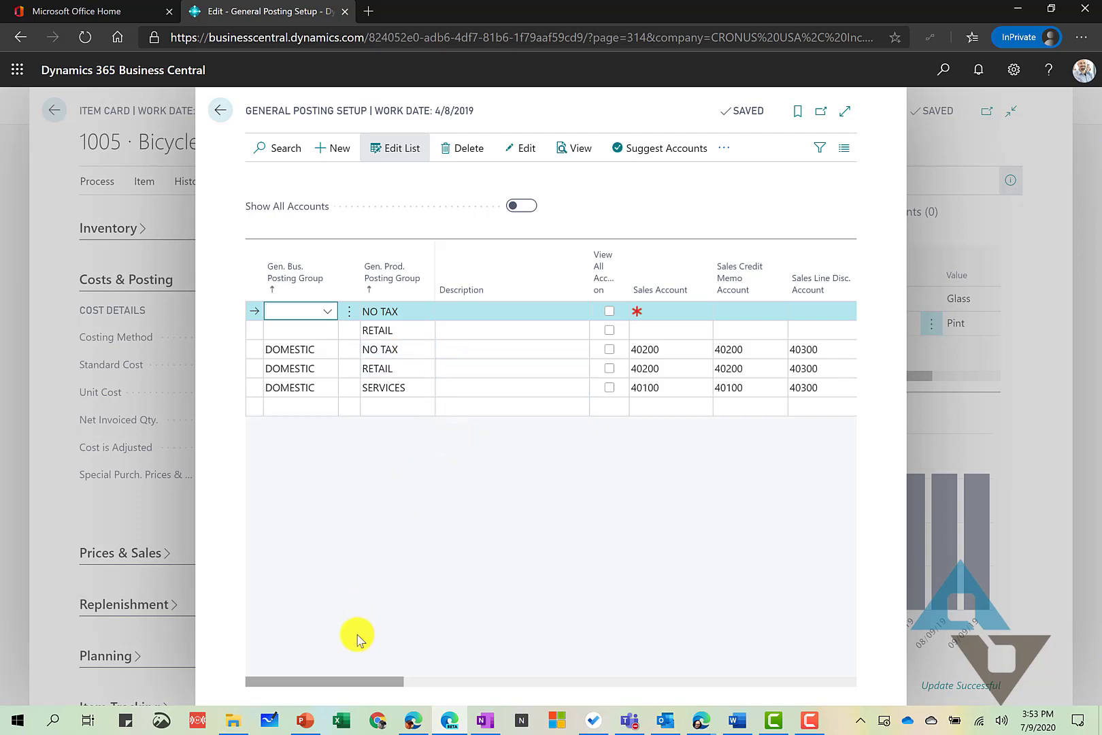
pyautogui.moveTo(345, 683); pyautogui.dragTo(389, 696)
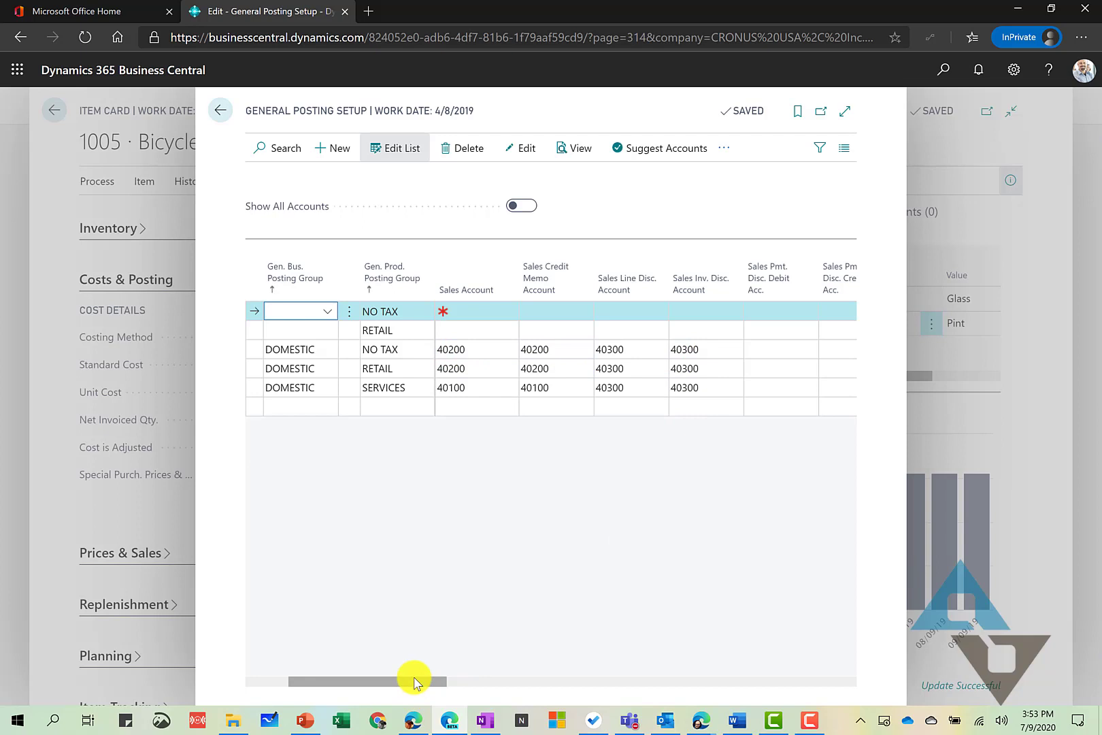
pyautogui.moveTo(414, 680); pyautogui.dragTo(615, 699)
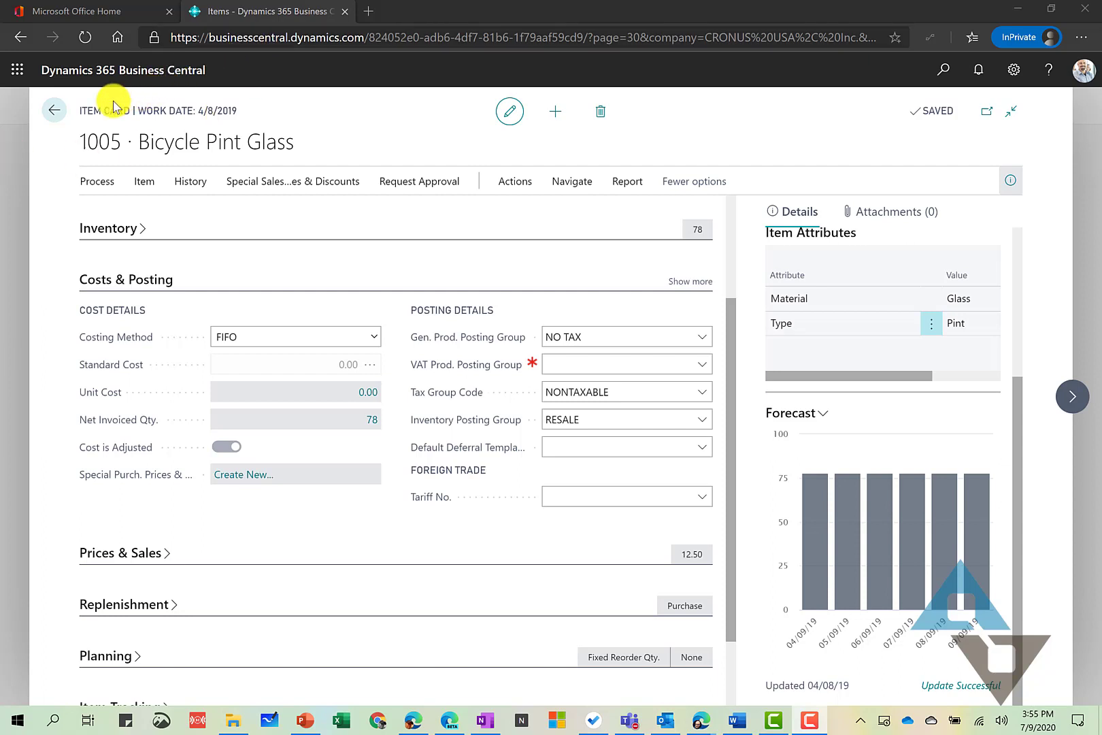
# Open the ledger entries for the Bicycle Pint Glass item from its history.
pyautogui.click(569, 182)
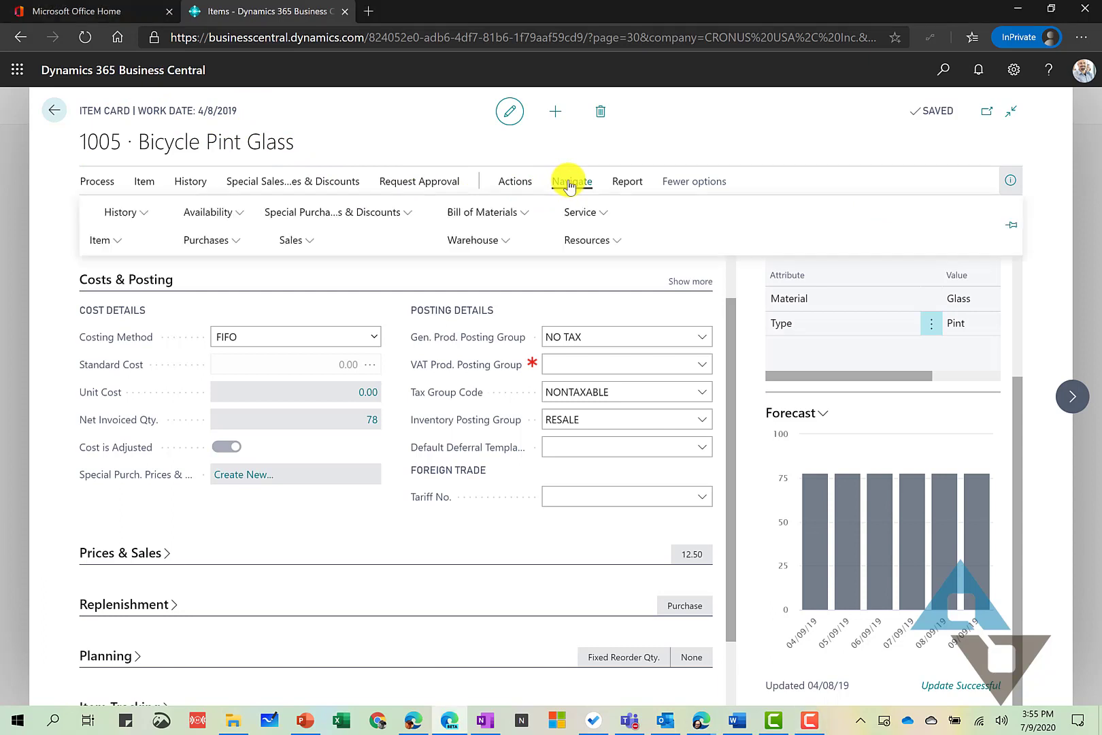
pyautogui.click(143, 216)
pyautogui.moveTo(111, 239)
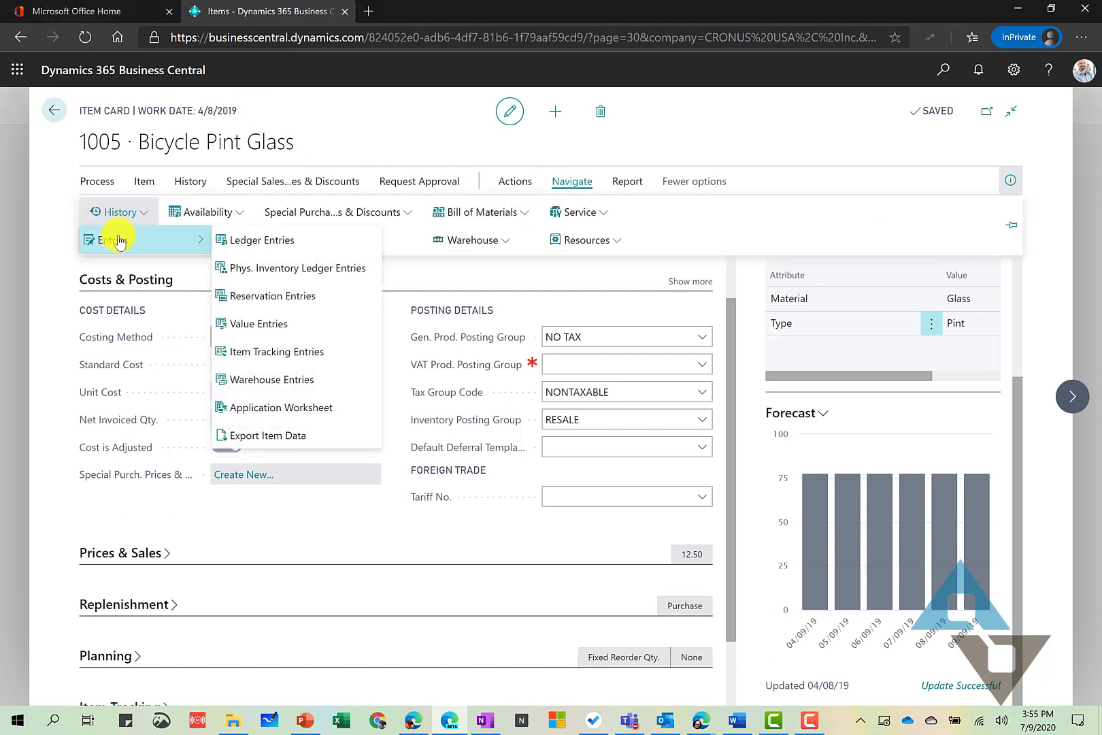
pyautogui.click(274, 245)
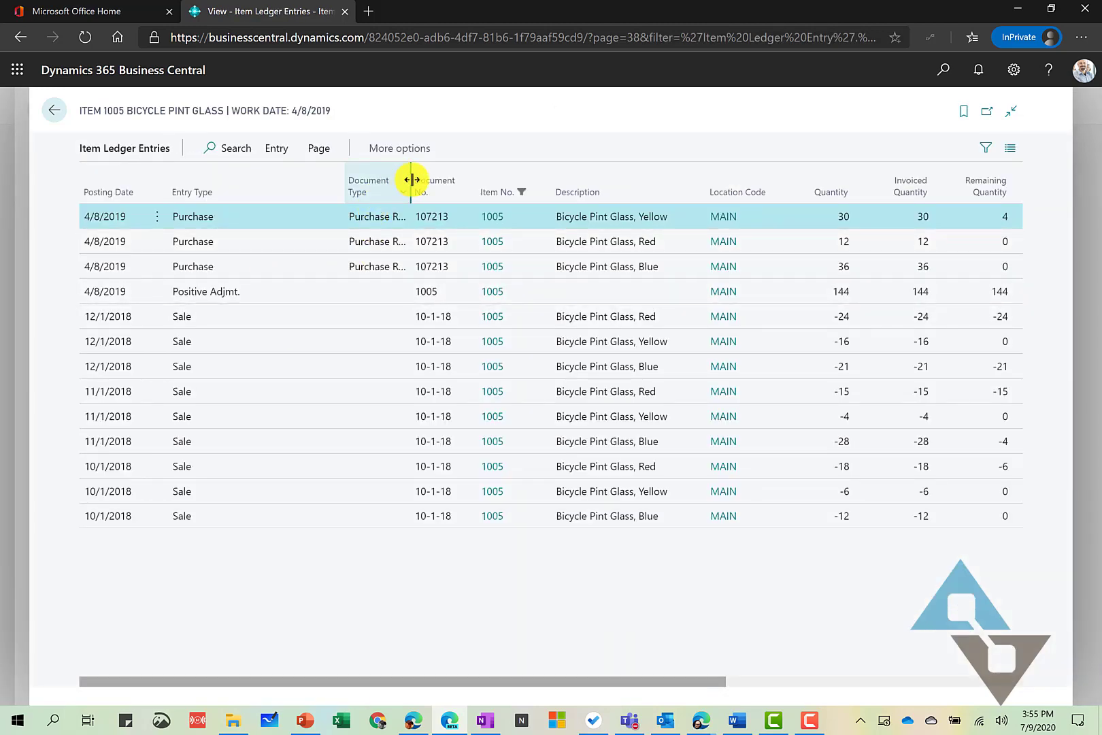
# Widen the Document Type column and examine the quantity, sales amount and cost amount columns of the item ledger entries.
pyautogui.moveTo(423, 178); pyautogui.dragTo(476, 172)
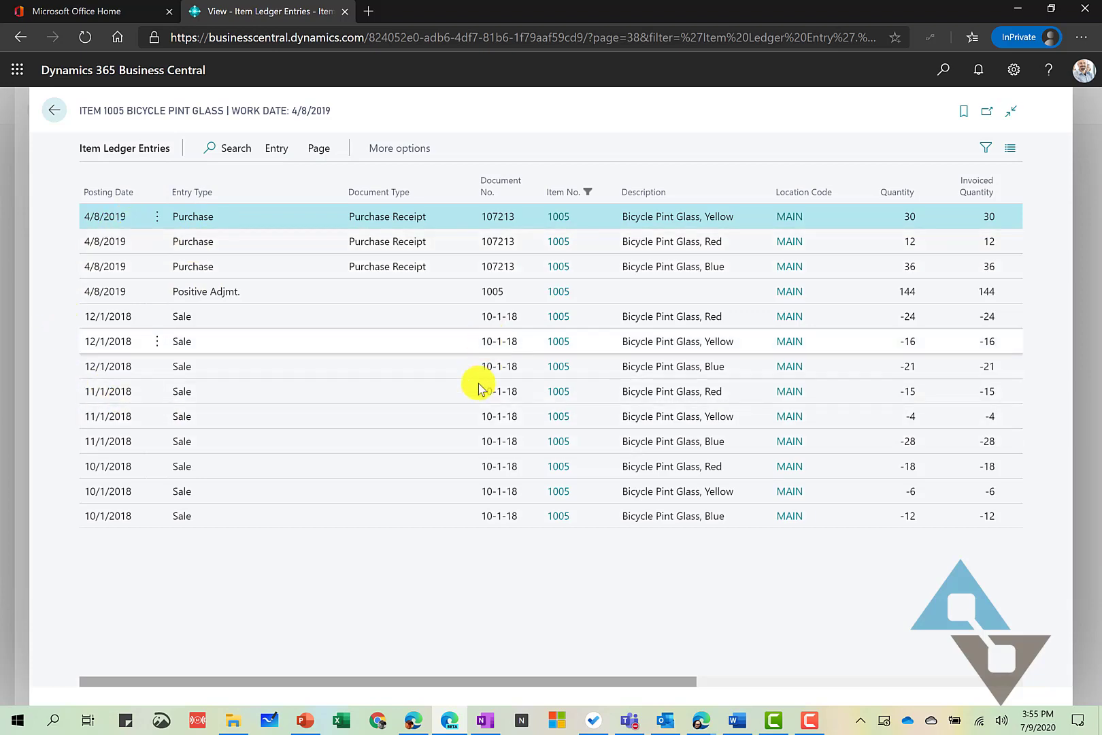
pyautogui.moveTo(556, 681); pyautogui.dragTo(868, 722)
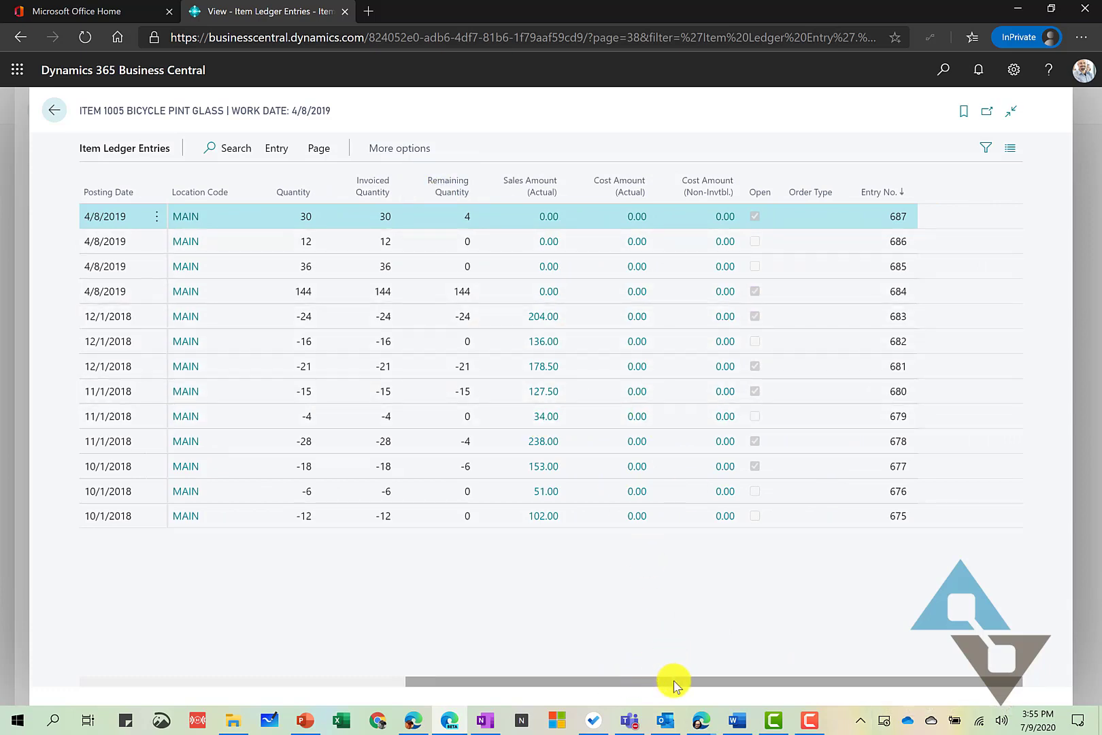
pyautogui.moveTo(673, 681); pyautogui.dragTo(308, 687)
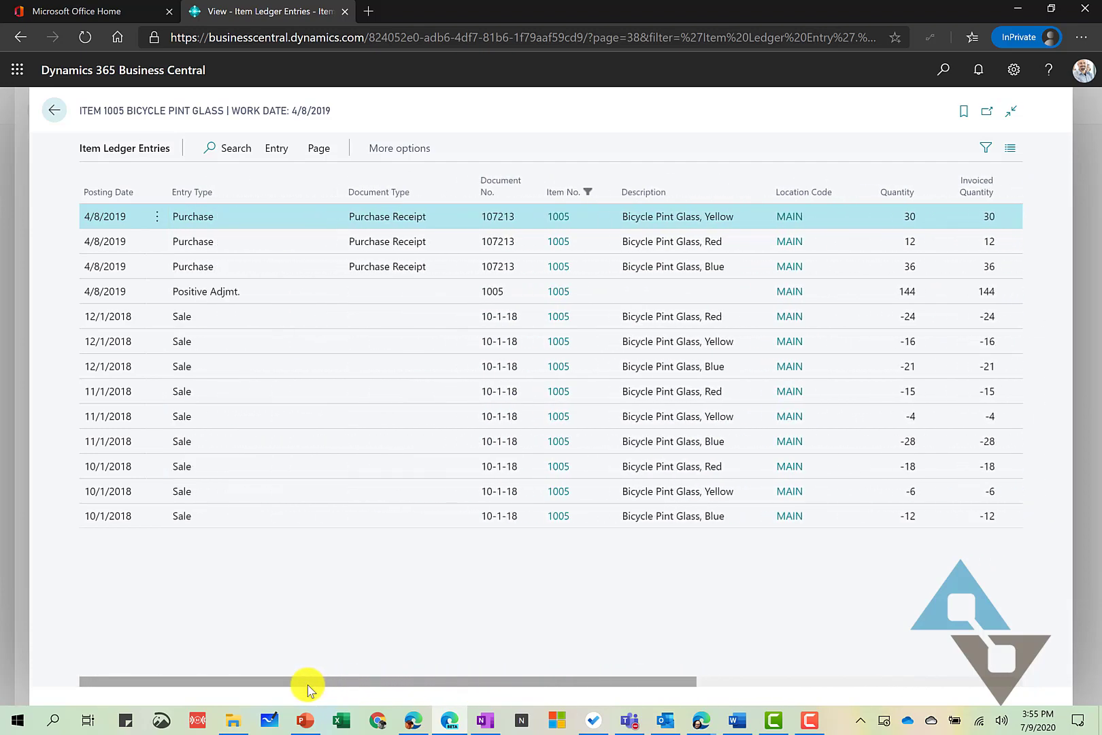